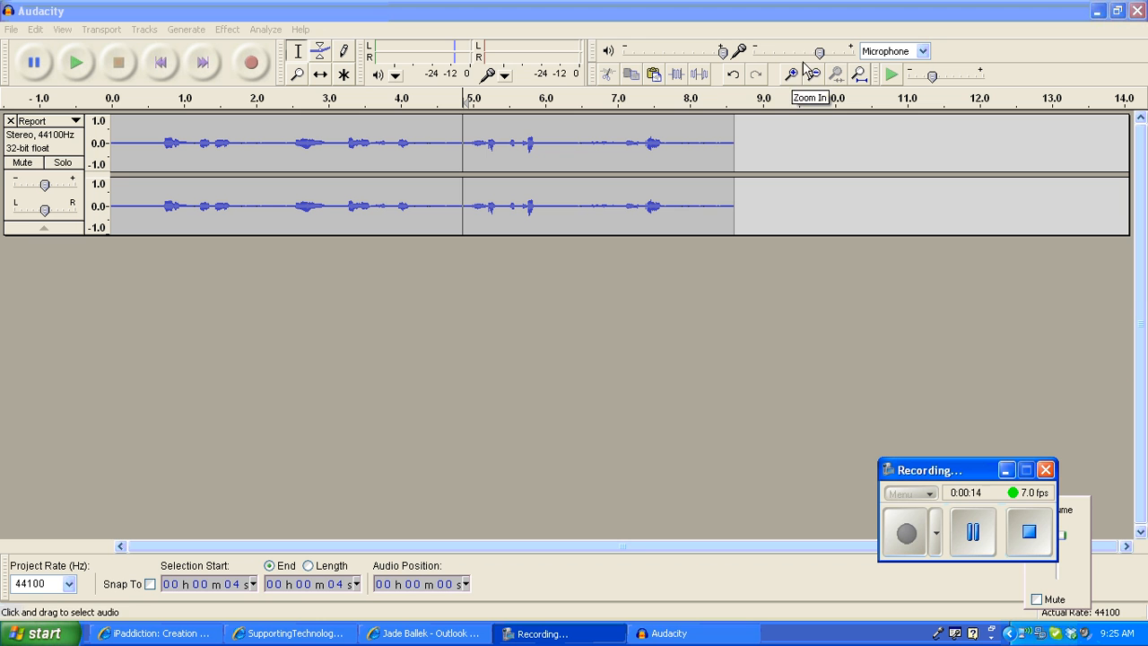
Raise the microphone input level to maximum and select the Report track's audio from about 2.46 to 4.33 seconds
left_click_drag(817, 54, 843, 55)
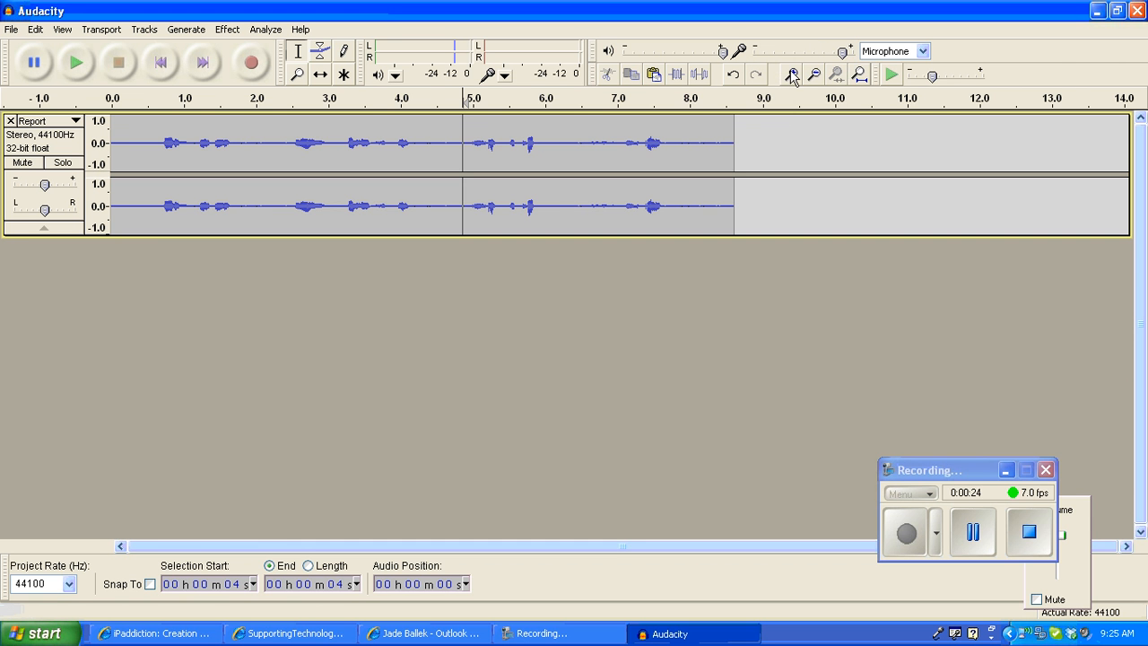
left_click(791, 75)
left_click(791, 75)
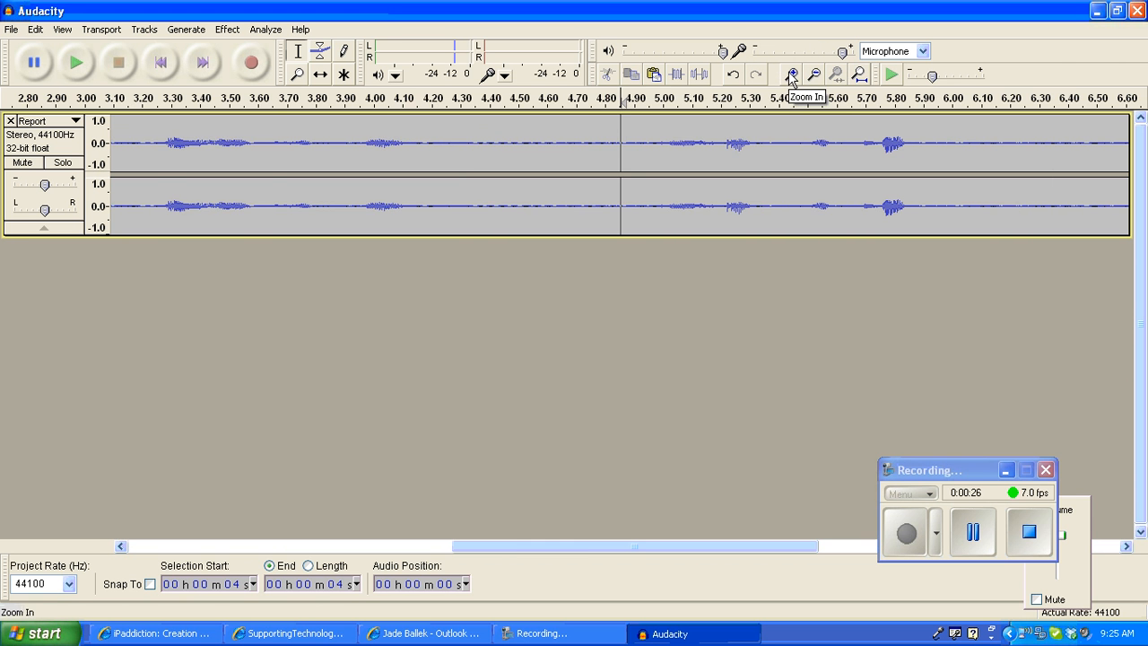
left_click_drag(500, 558, 303, 548)
left_click_drag(477, 145, 1018, 149)
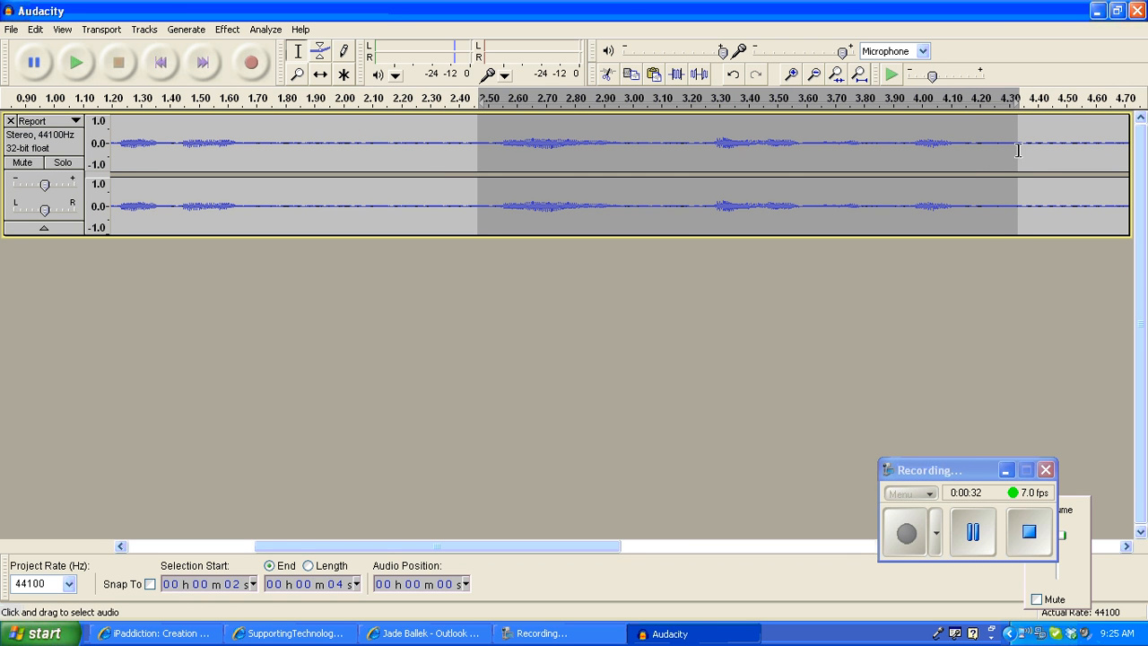
Try an Amplify setting of 7.3 dB on the selected audio and cancel the effect
left_click(227, 29)
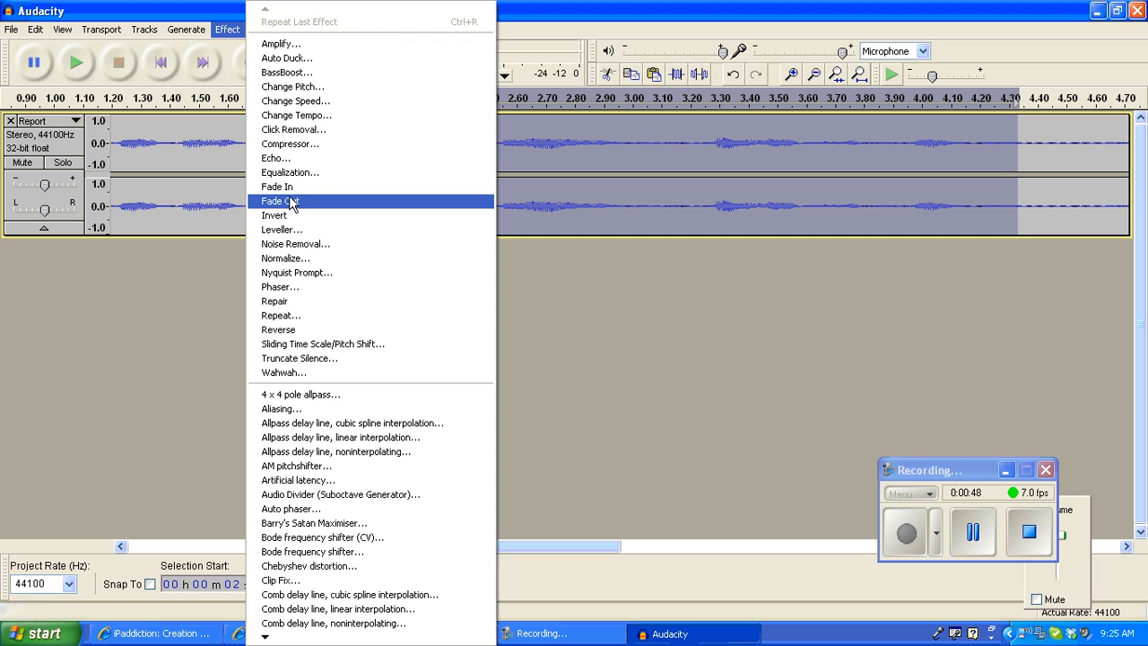
left_click(280, 44)
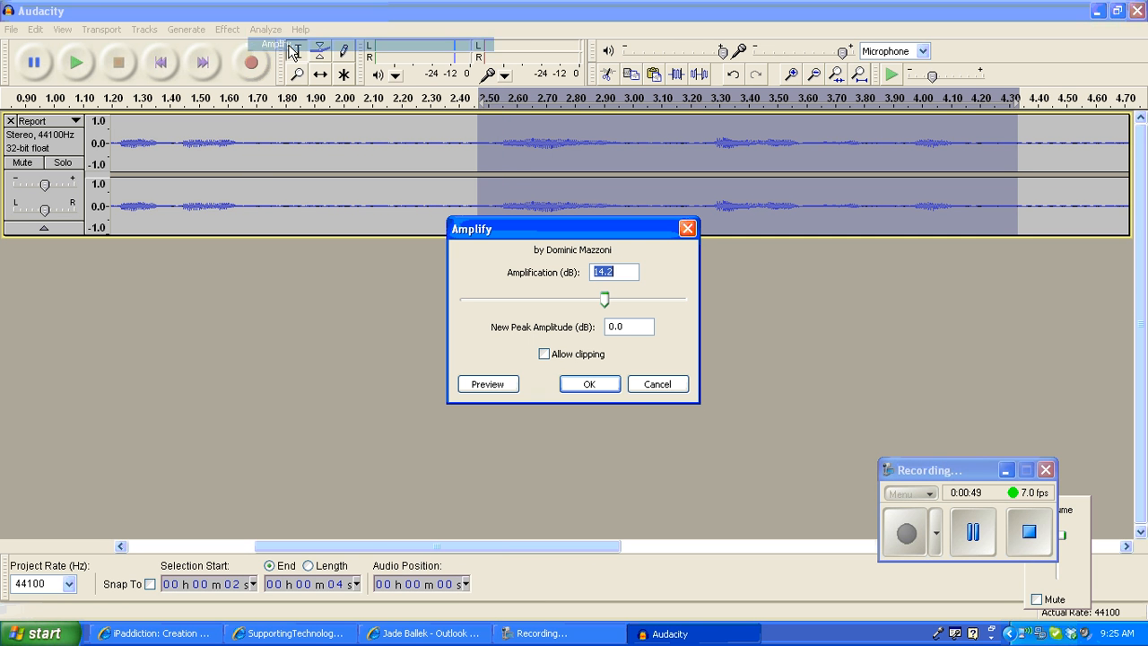
mouse_move(604, 300)
left_mouse_down()
mouse_move(635, 305)
mouse_move(557, 309)
mouse_move(601, 305)
mouse_move(590, 306)
left_mouse_up()
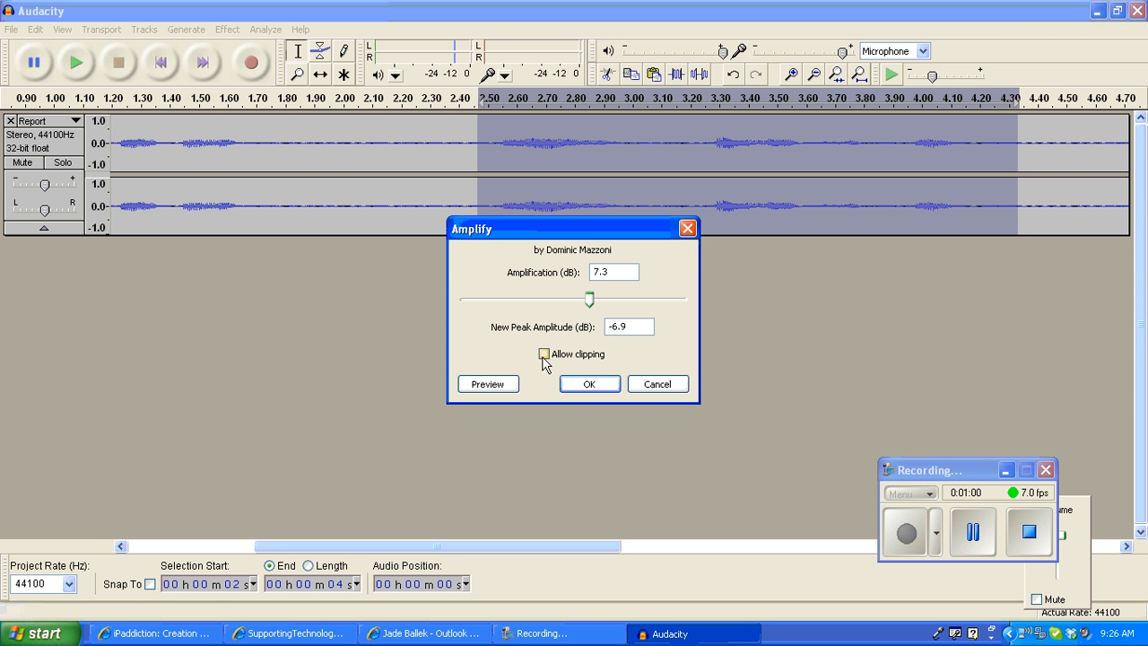
left_click(657, 387)
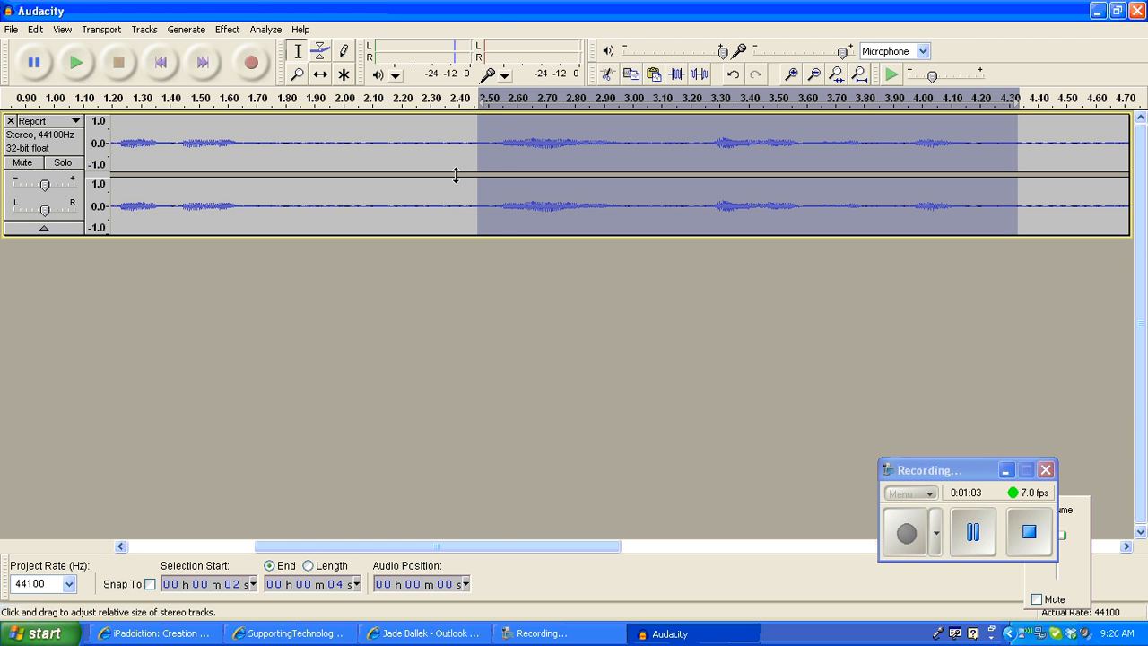
Try a Fade In across the whole selected passage, undo it and clear the selection
left_click(228, 29)
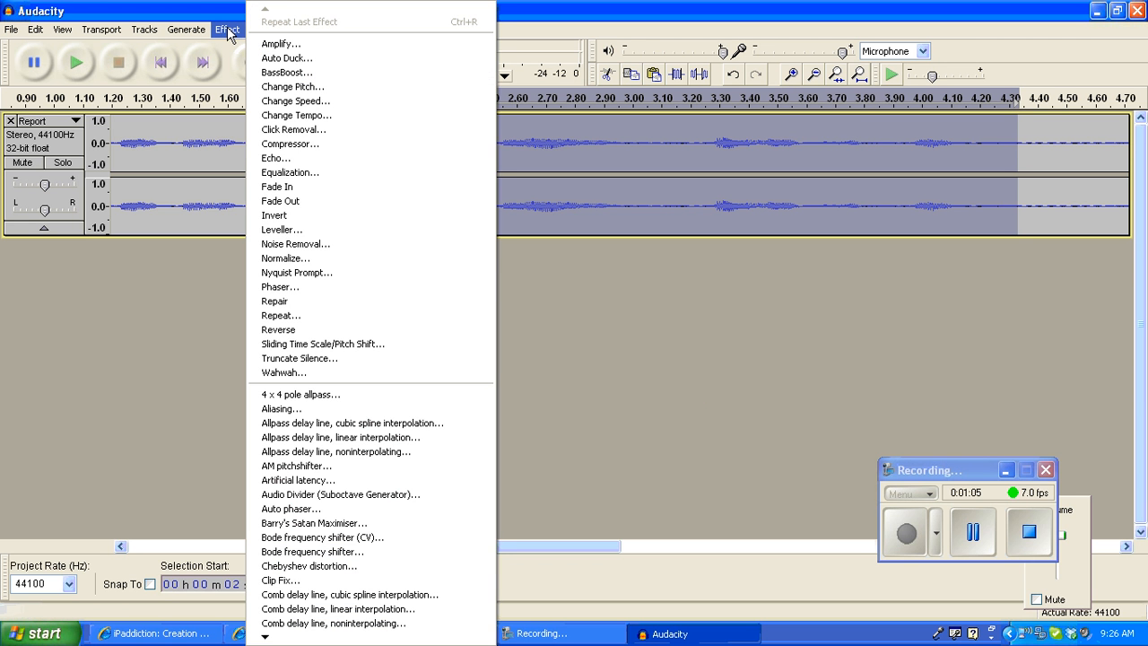
left_click(276, 189)
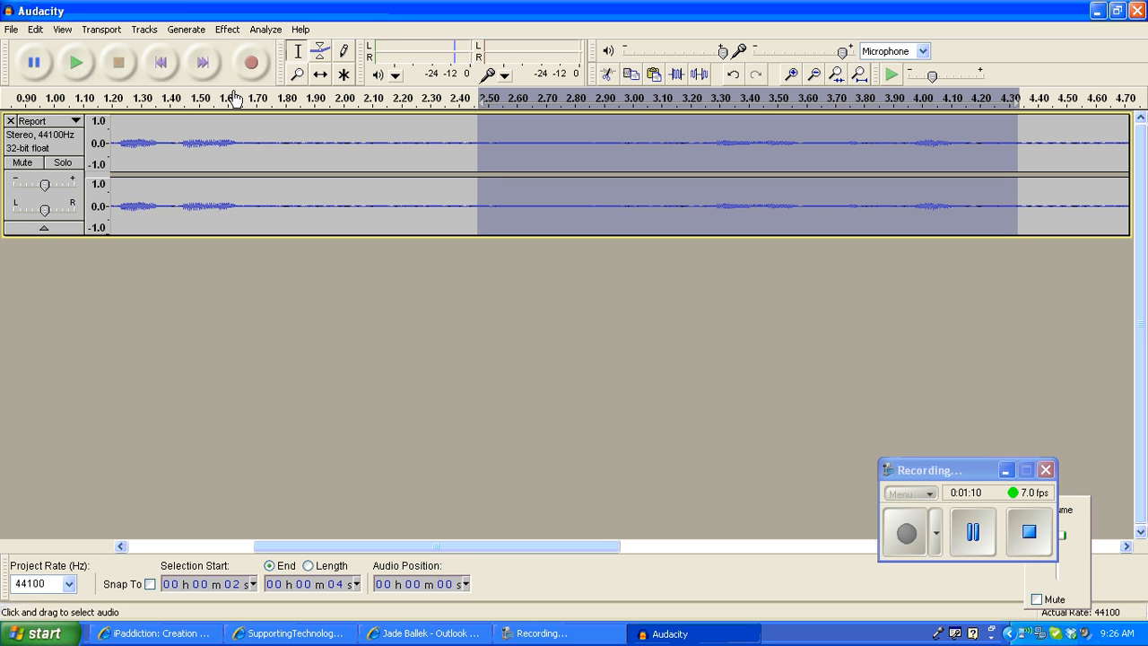
left_click(734, 75)
left_click(615, 155)
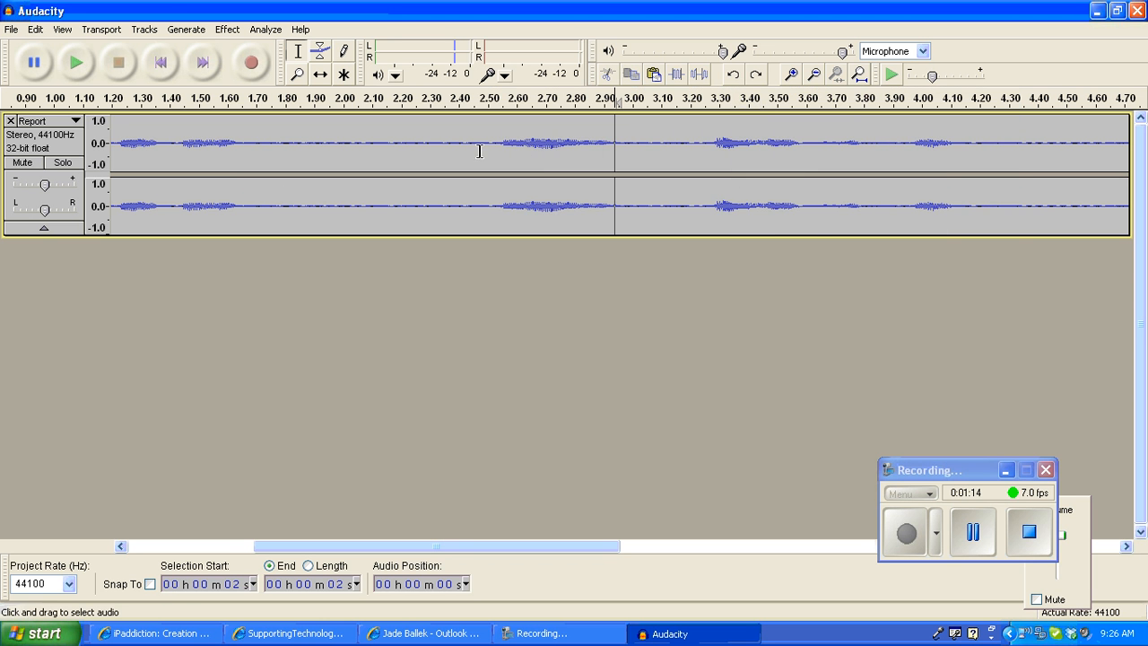
Apply a Fade In to the short section from about 2.46 to 2.63 seconds
left_click_drag(475, 148, 526, 148)
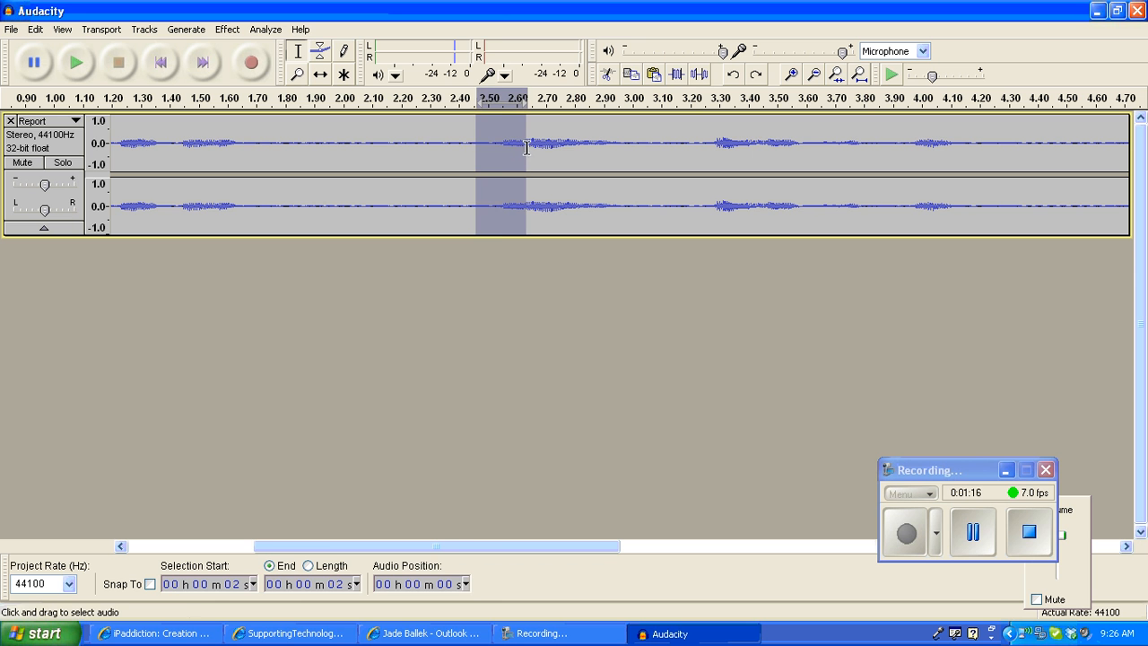
left_click(227, 29)
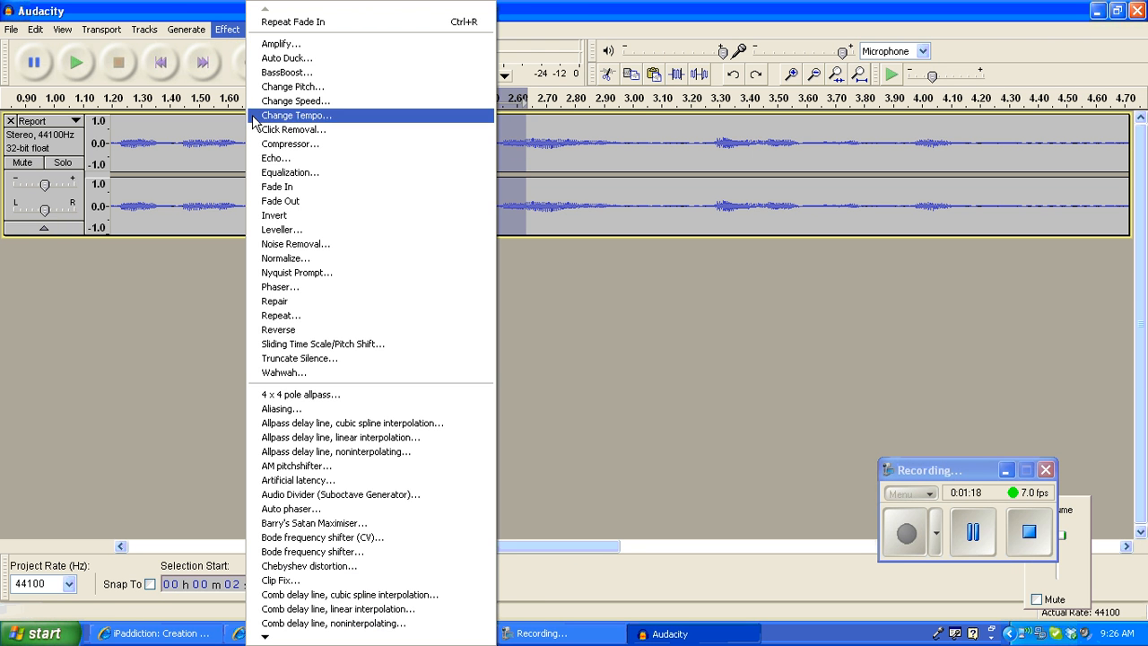
left_click(308, 187)
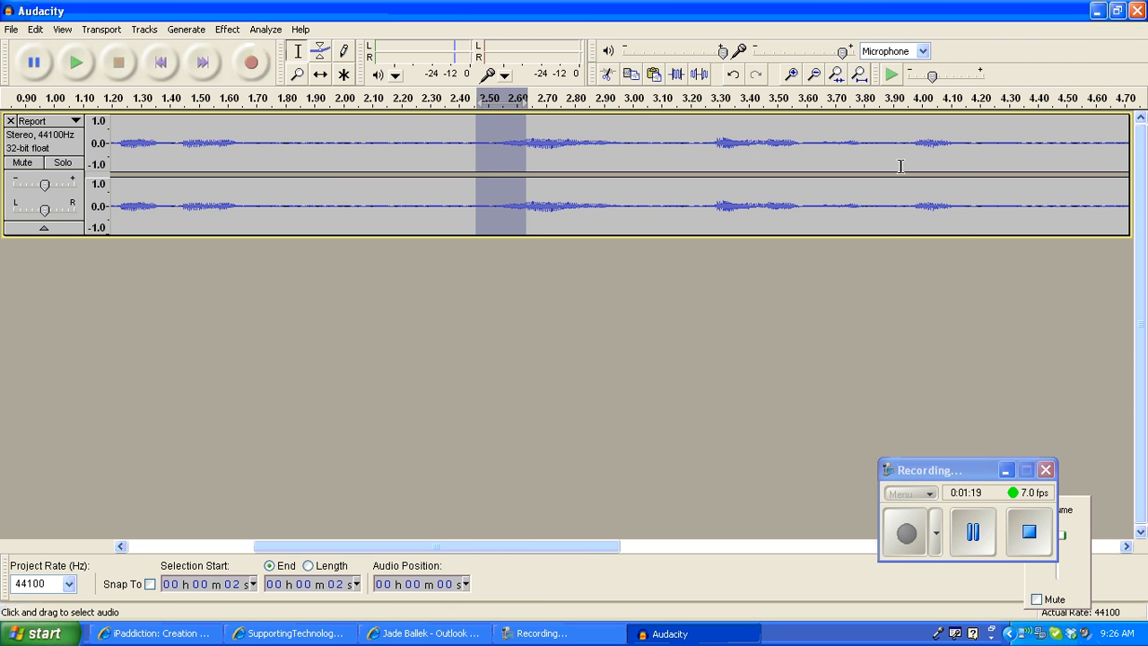
Try a Fade Out on the section from about 3.97 to 4.11 seconds, and undo both fades
left_click_drag(913, 140, 955, 142)
left_click(227, 29)
left_click(278, 187)
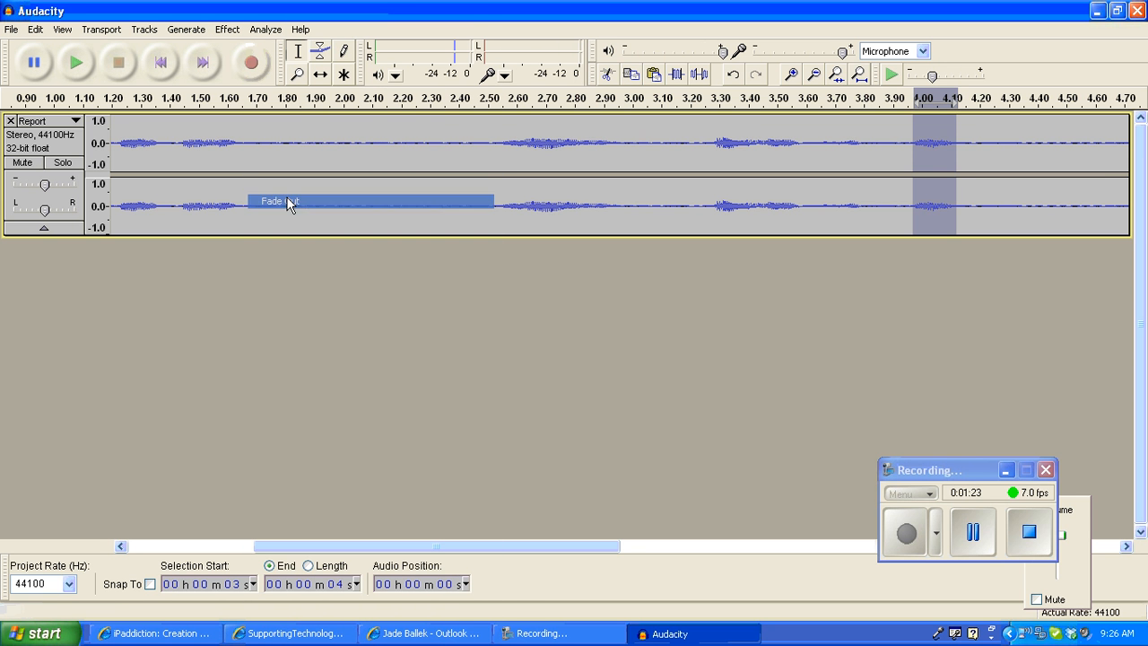
left_click(732, 75)
left_click(732, 75)
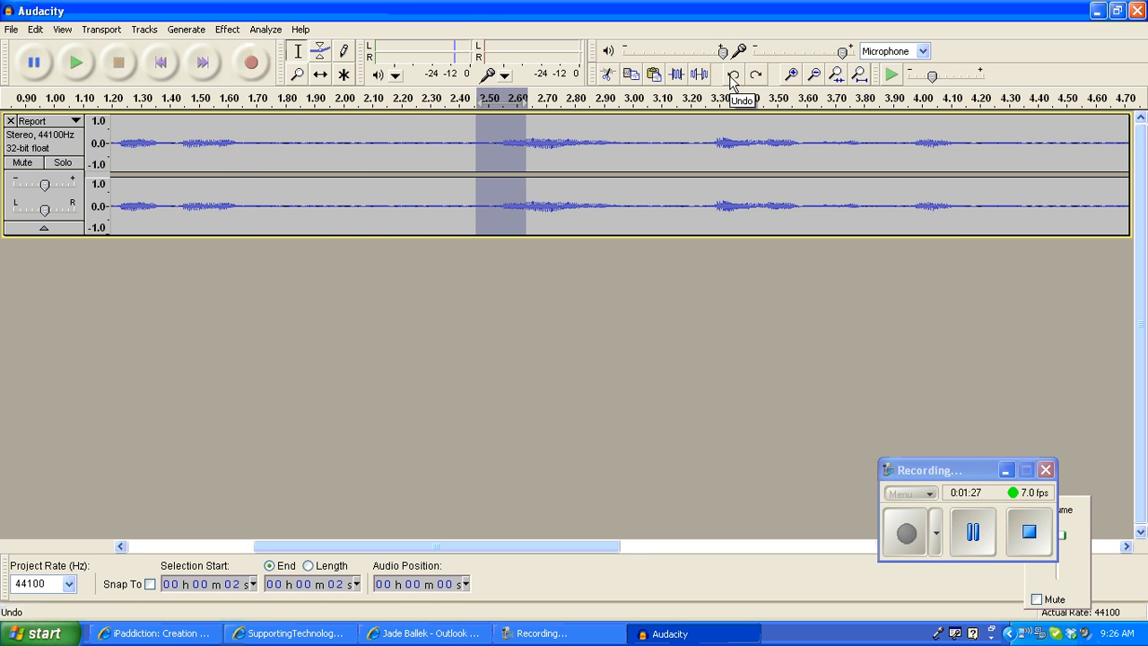
Select the first phrase from about 0.5 to 1.95 seconds, try a Change Speed setting of 79.920 percent and cancel it
left_click(815, 75)
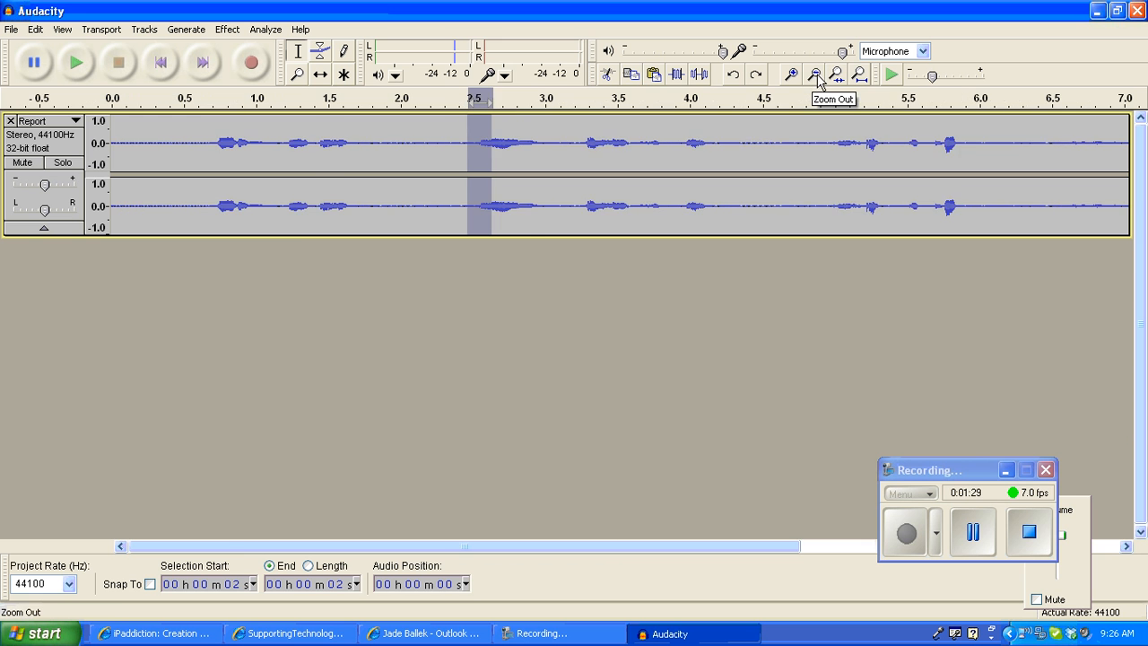
left_click(815, 76)
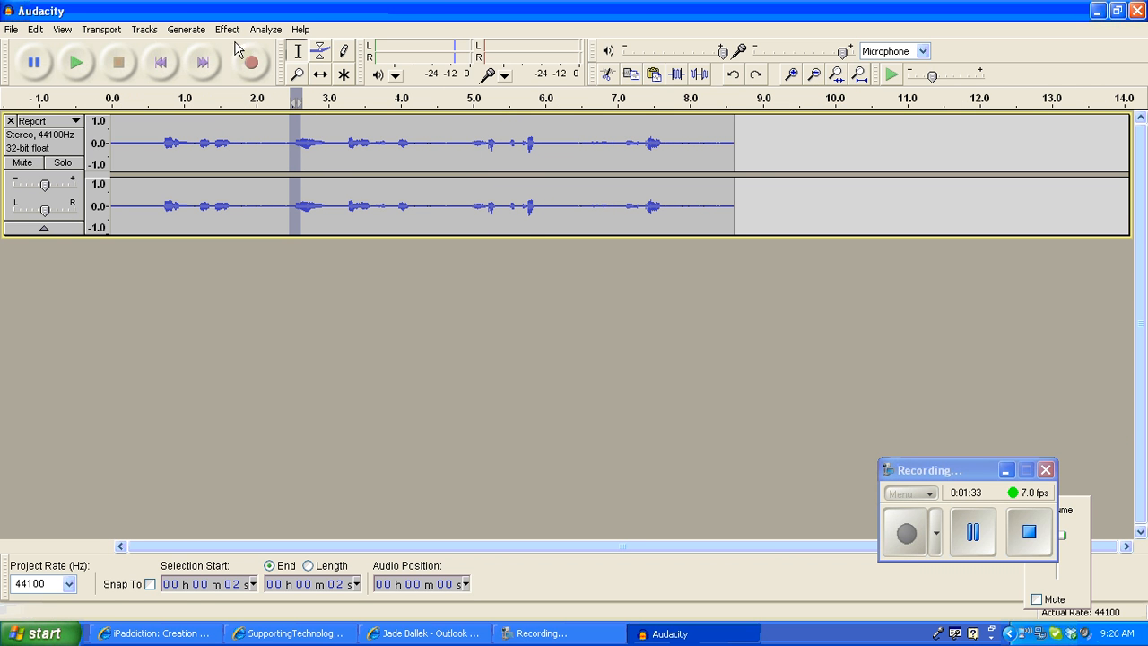
left_click(743, 190)
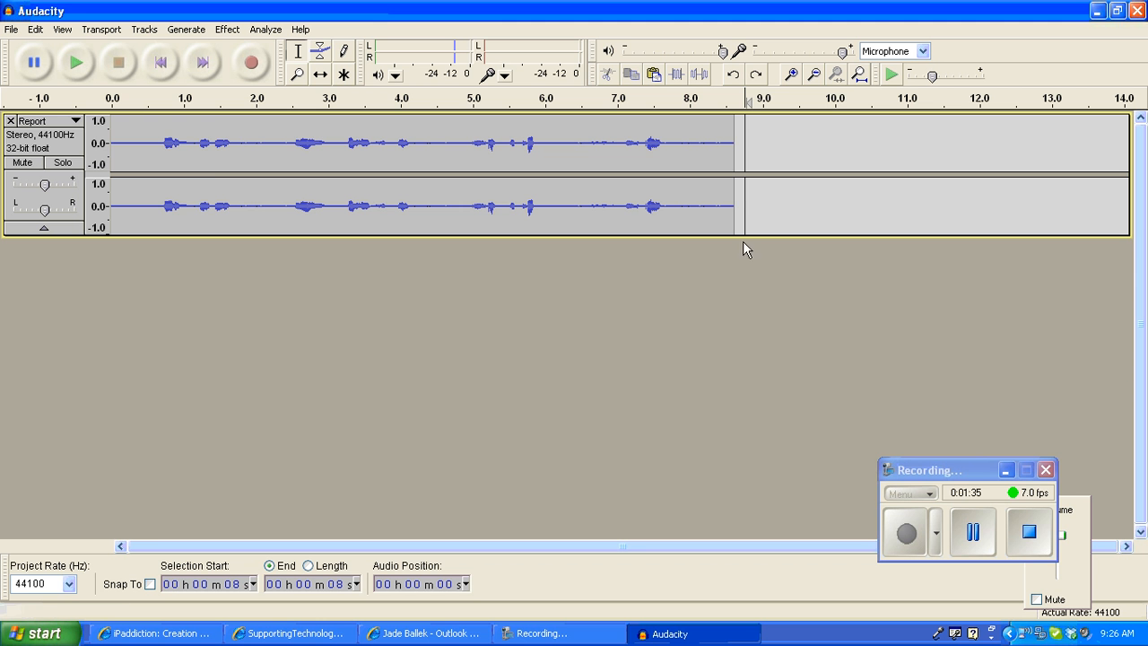
left_click_drag(148, 139, 253, 144)
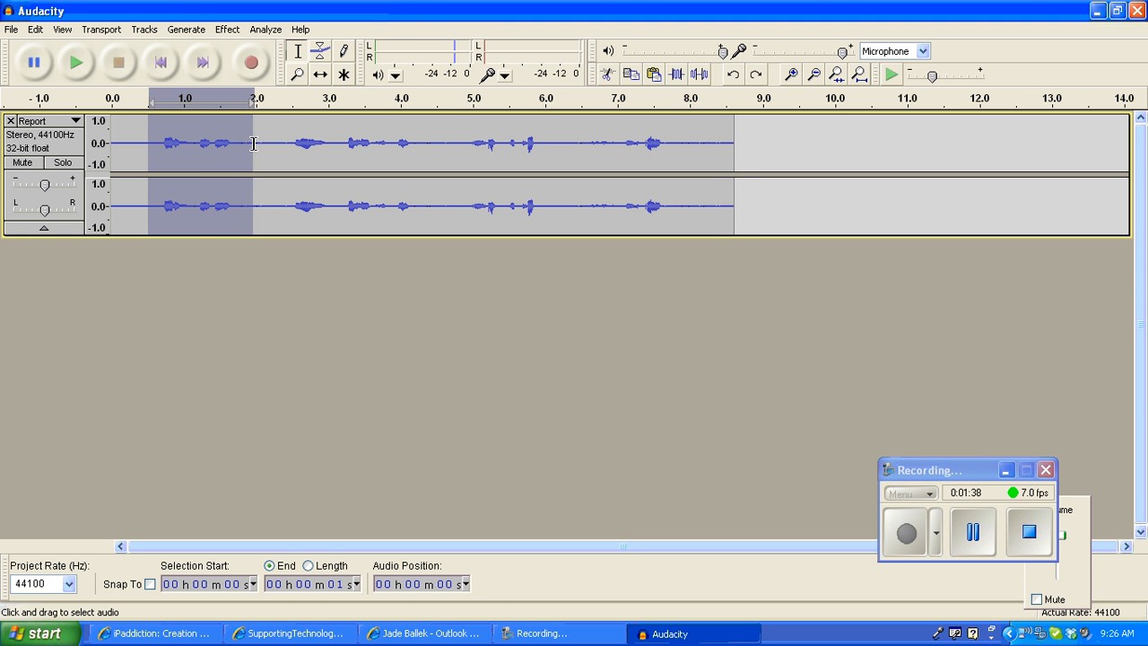
left_click(228, 30)
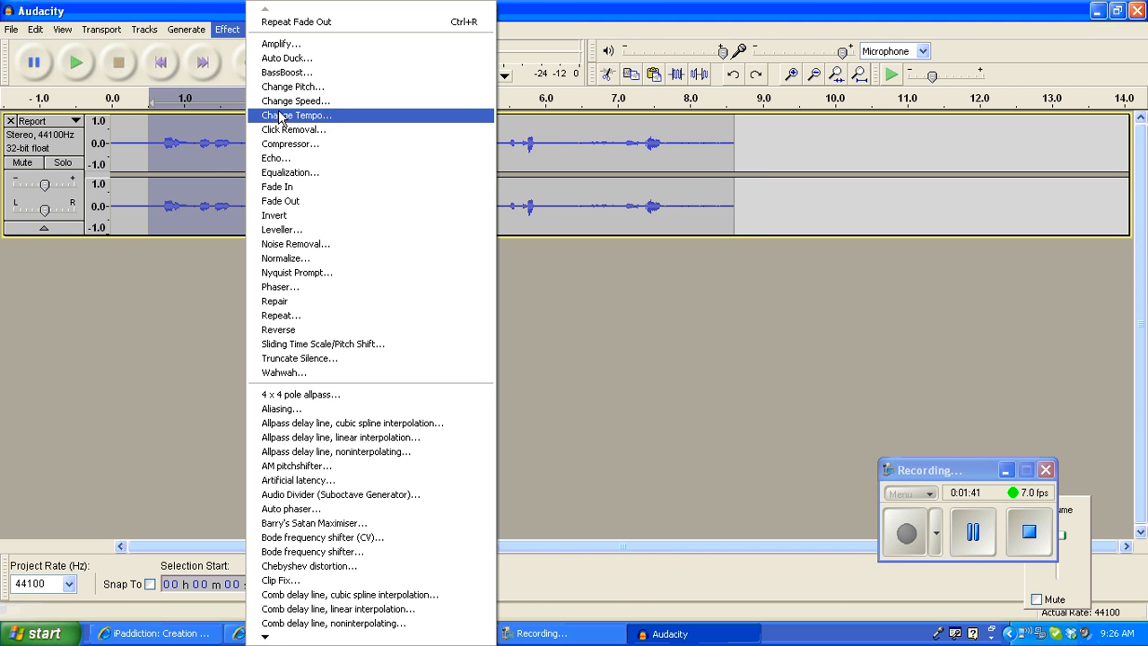
left_click(296, 100)
left_click_drag(575, 332, 616, 333)
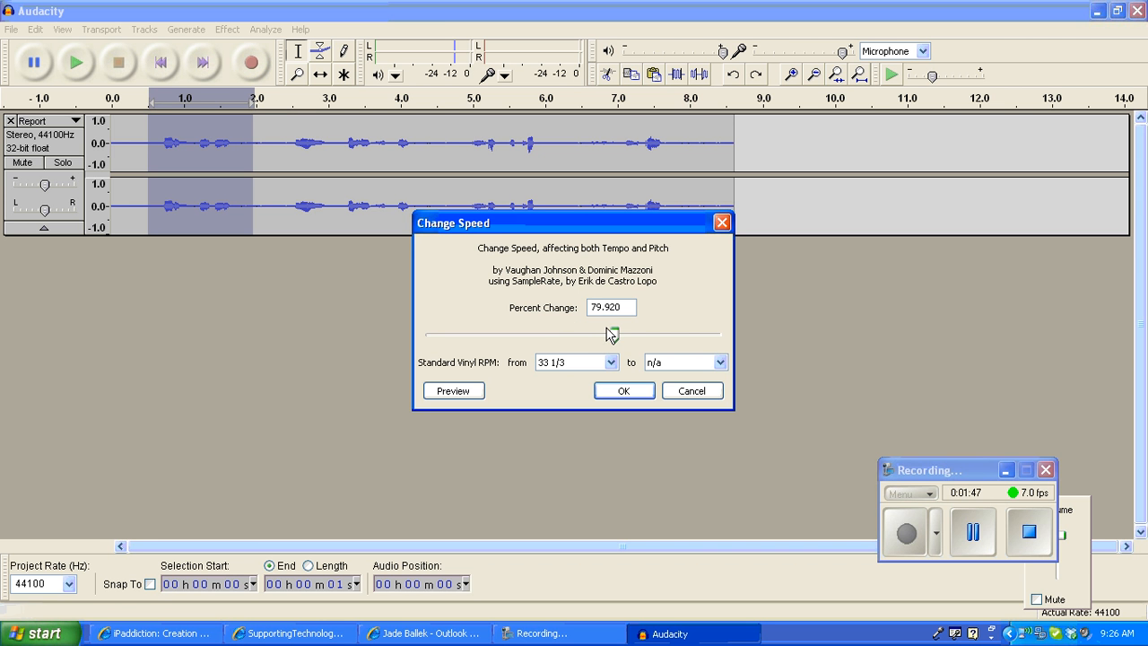
left_click(691, 391)
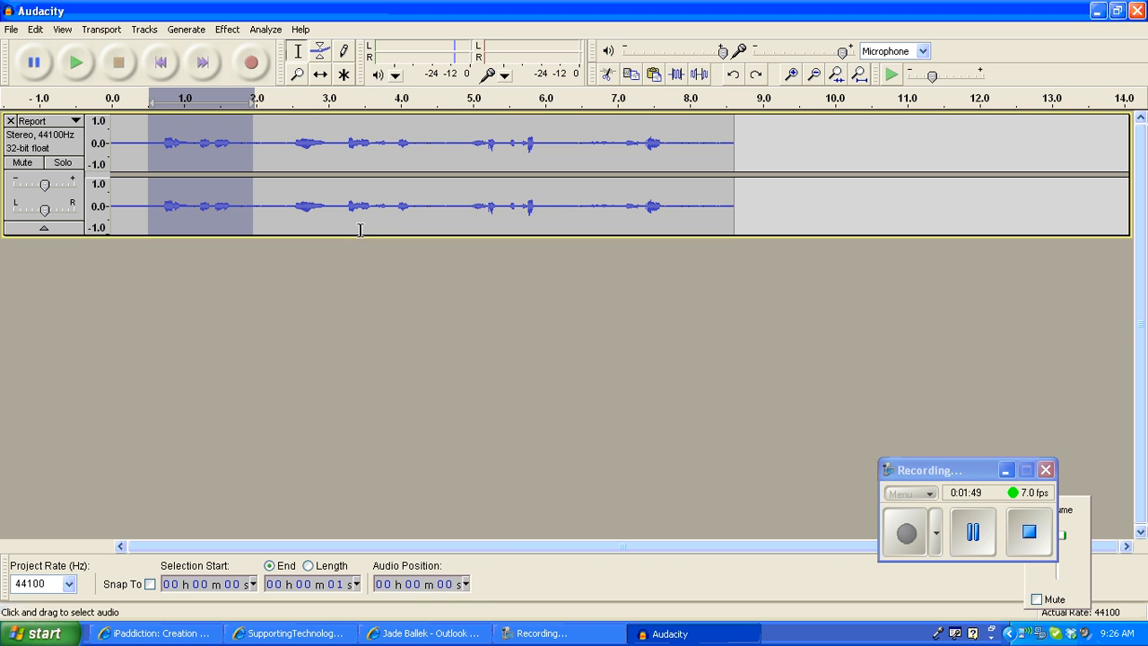
Try slowing the selected first phrase with a Change Speed setting of -57.000 percent and cancel it
left_click(225, 29)
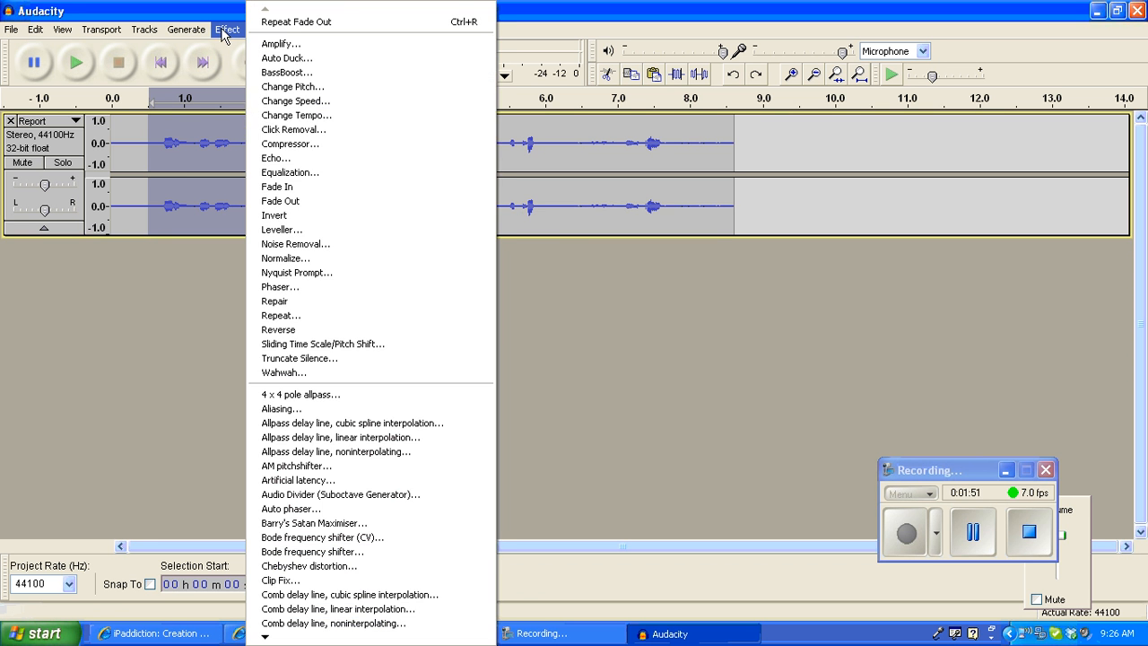
left_click(292, 101)
left_click_drag(573, 335, 493, 336)
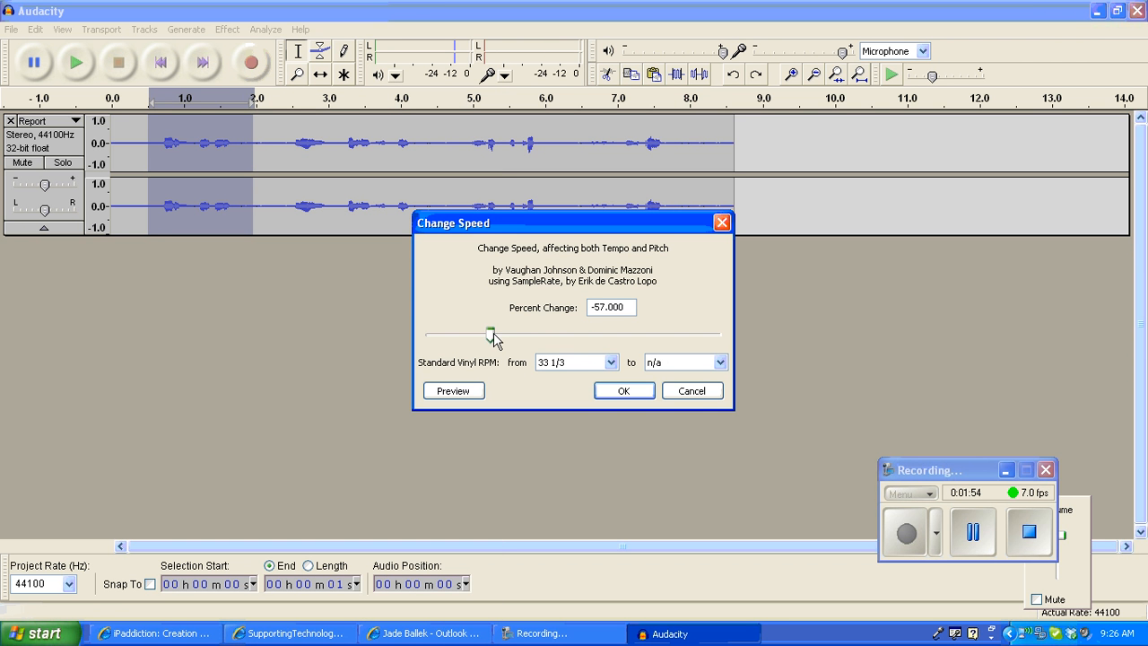
left_click(696, 391)
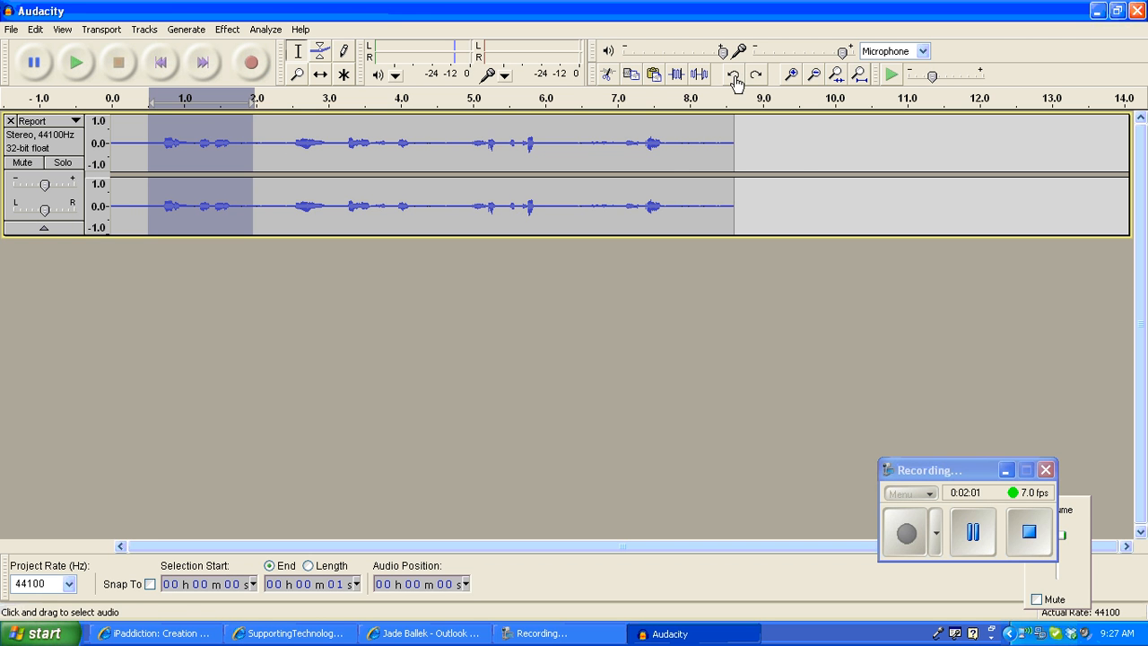
Clear the selection and time-shift the Report track's clip so it starts at about 0.5 seconds
left_click(795, 153)
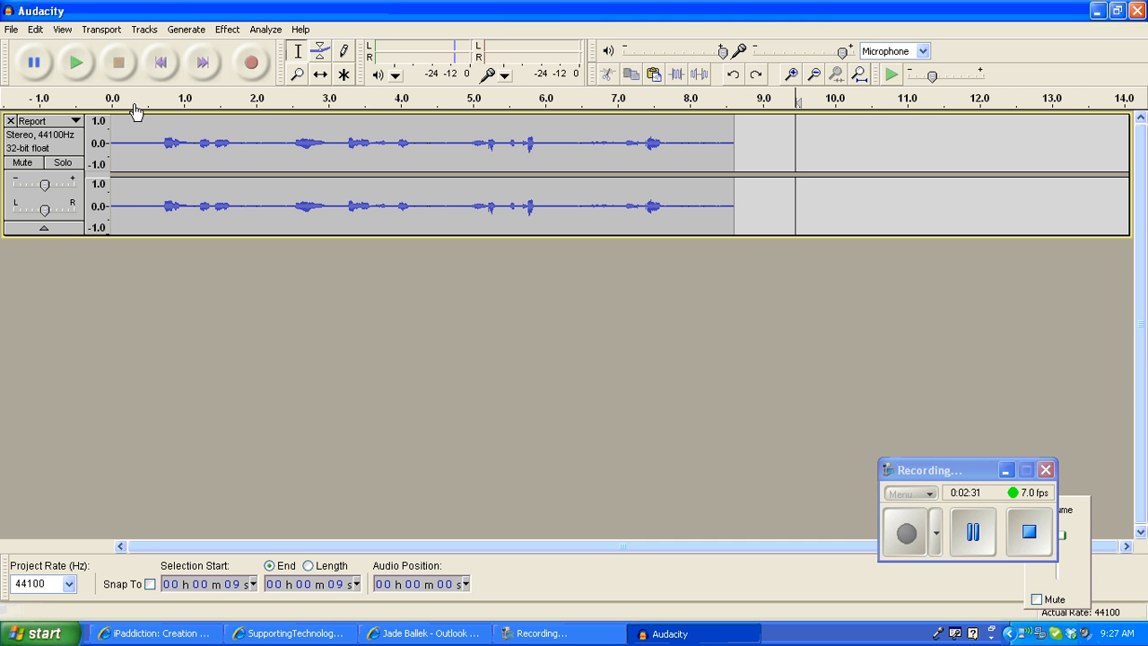
left_click(321, 76)
left_click_drag(288, 138, 326, 135)
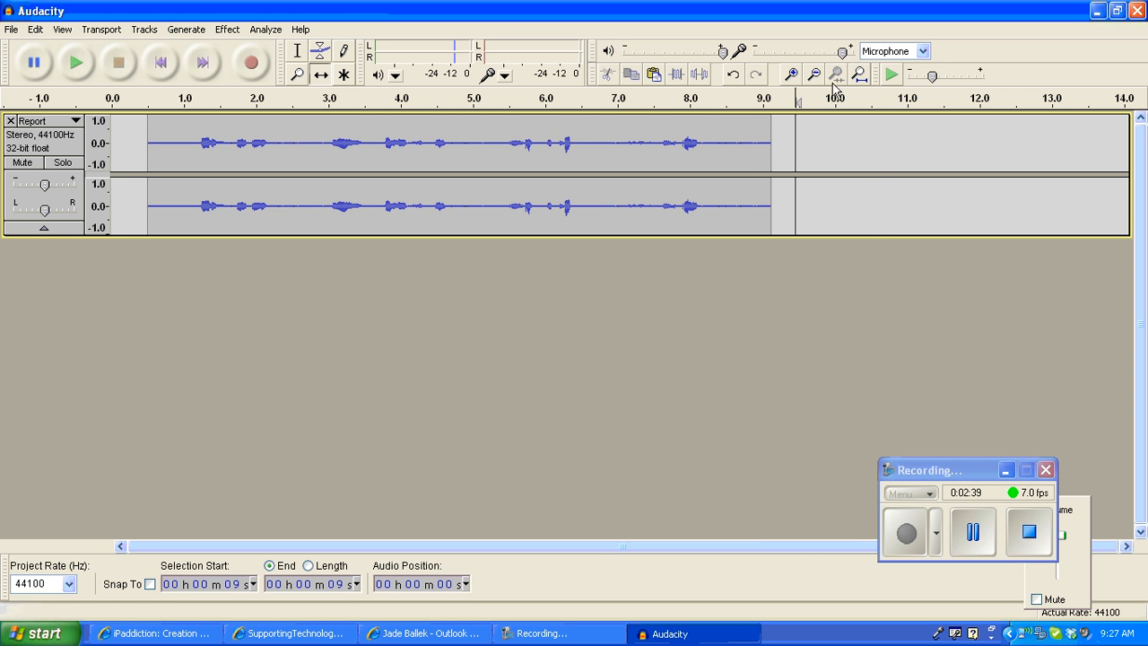
Examine the shifted clip's end and the empty gap before its start at closer zoom levels
left_click(792, 77)
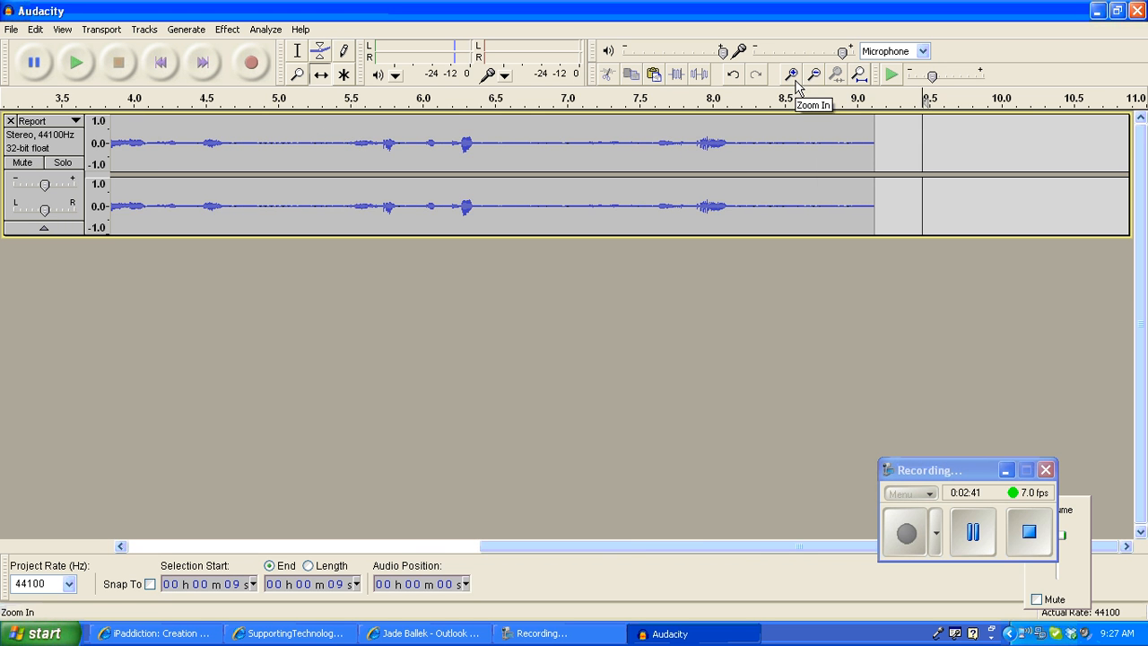
left_click(792, 77)
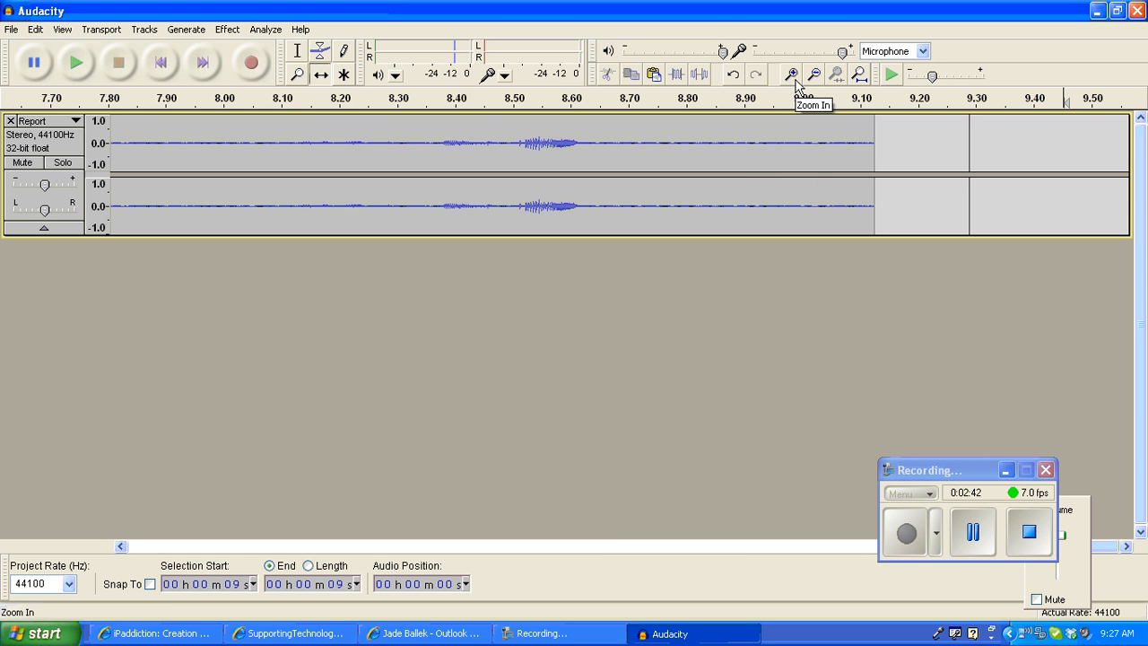
left_click(366, 546)
left_click_drag(788, 557, 167, 531)
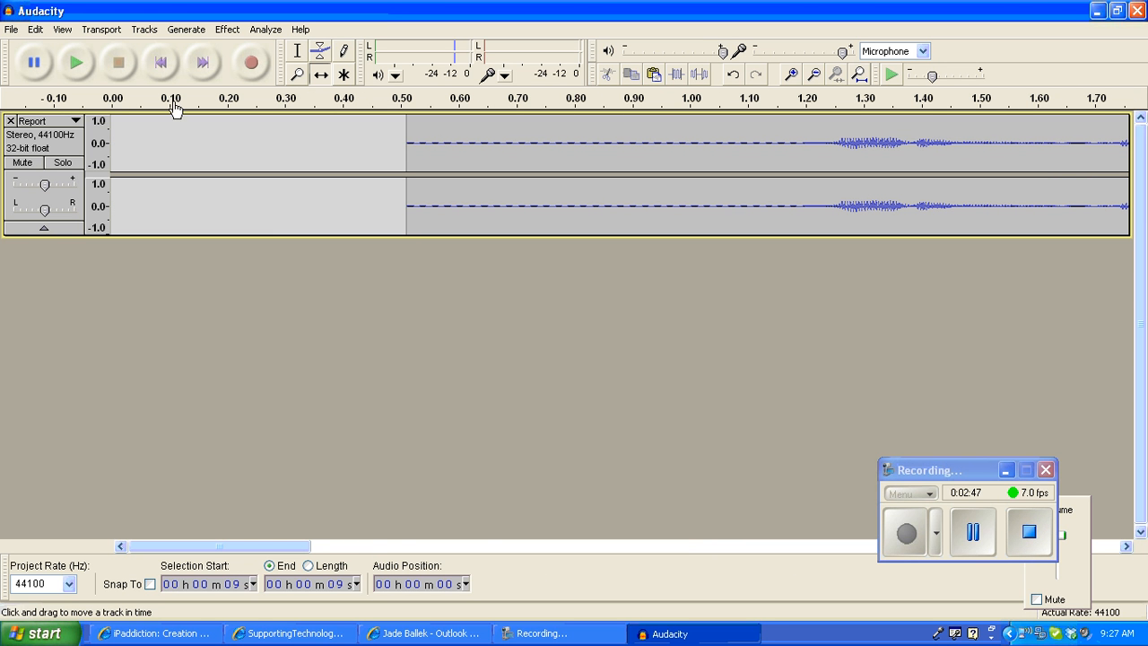
left_click(793, 75)
left_click(813, 75)
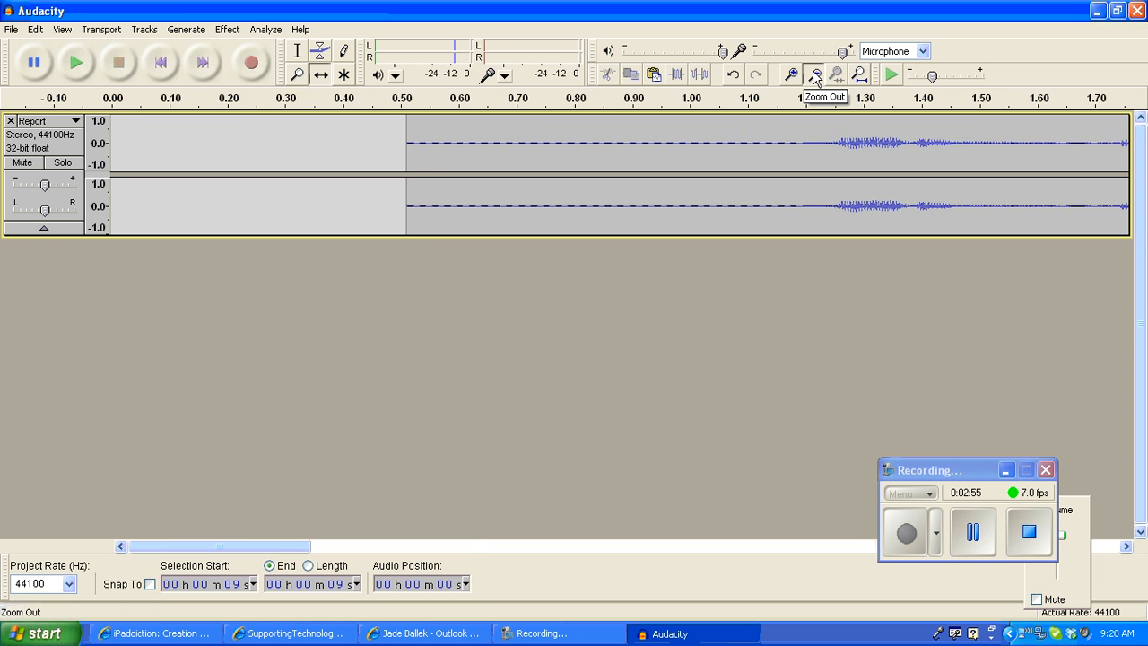
left_click(813, 75)
left_click(813, 76)
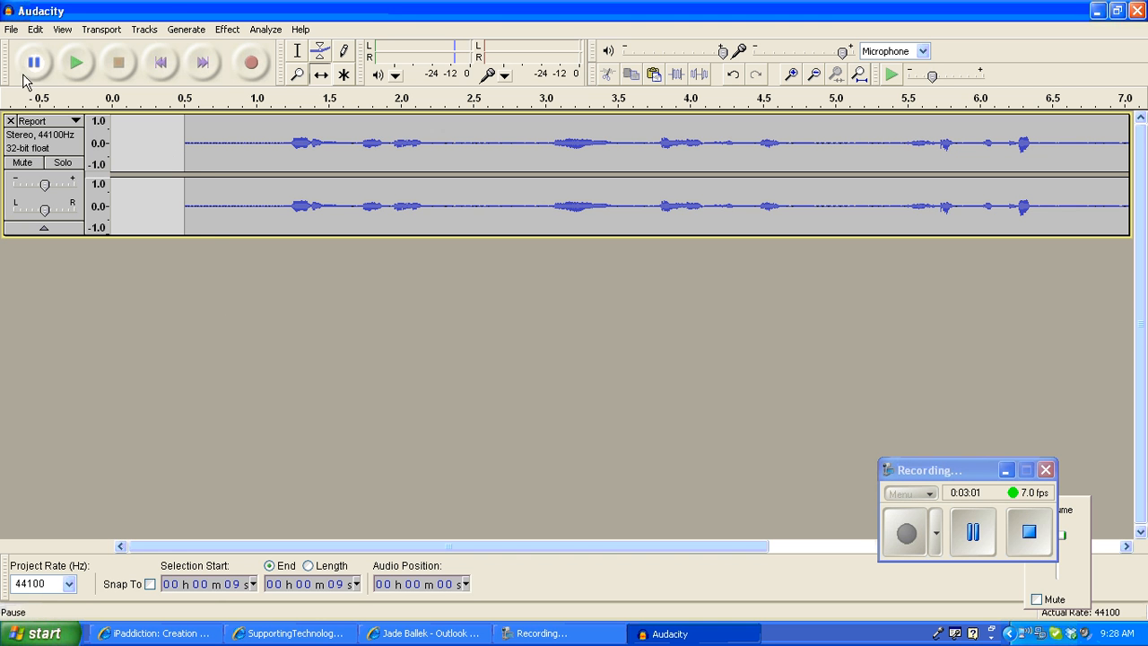
Import the audio file Funky Peppers 60 from the Free Music folder and lower the gain of its new track
left_click(12, 32)
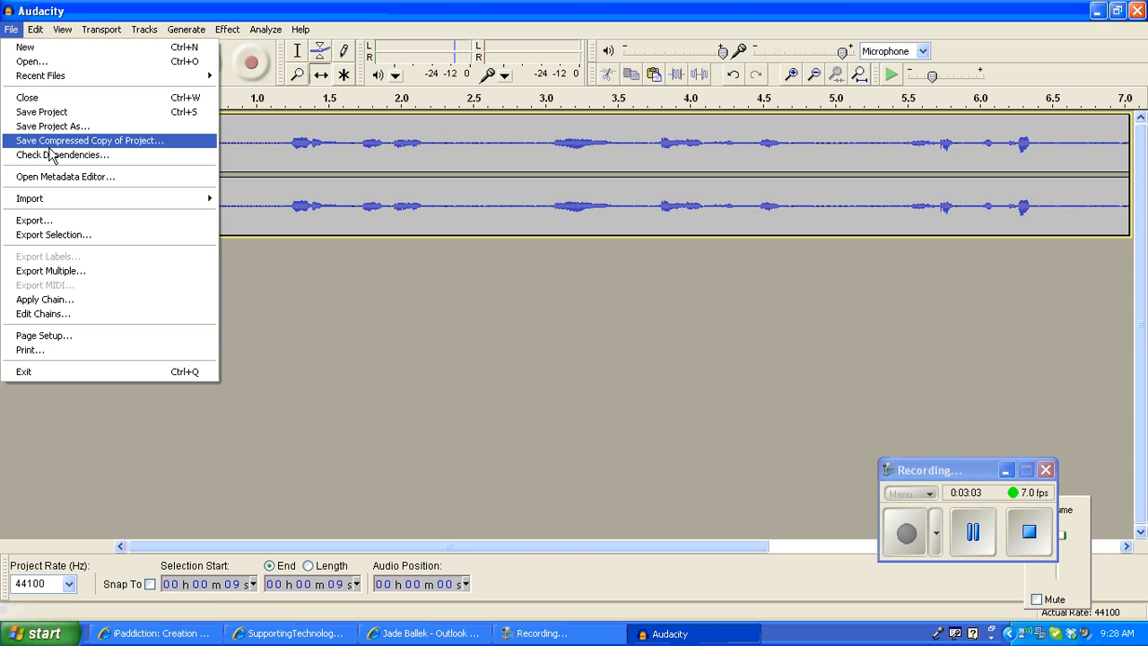
mouse_move(59, 199)
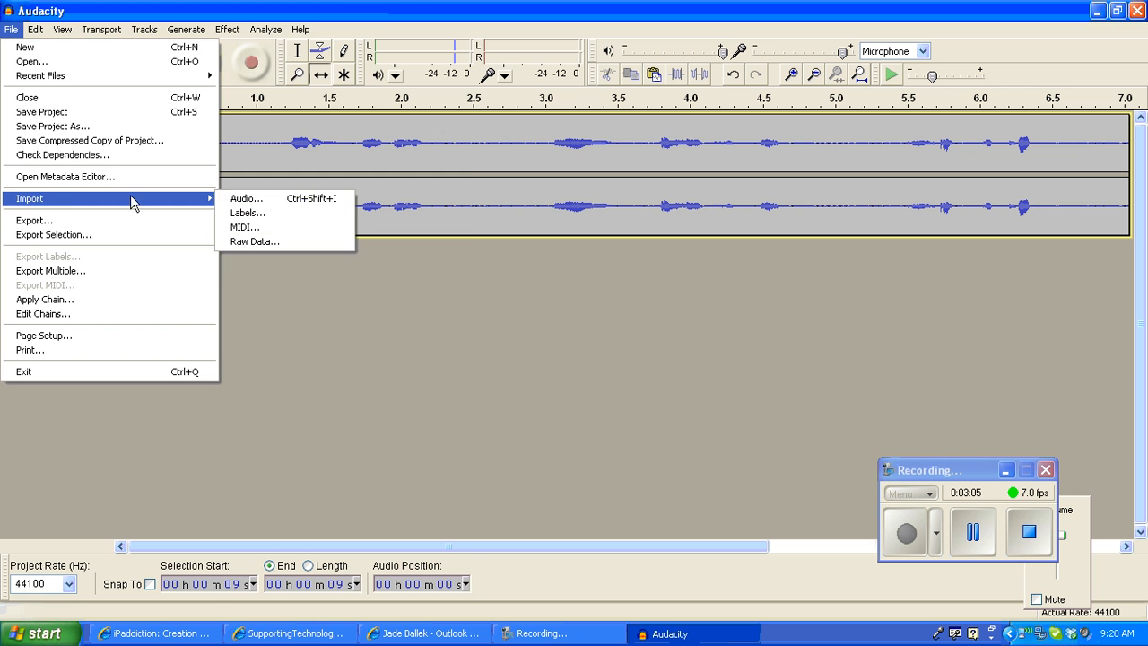
left_click(247, 198)
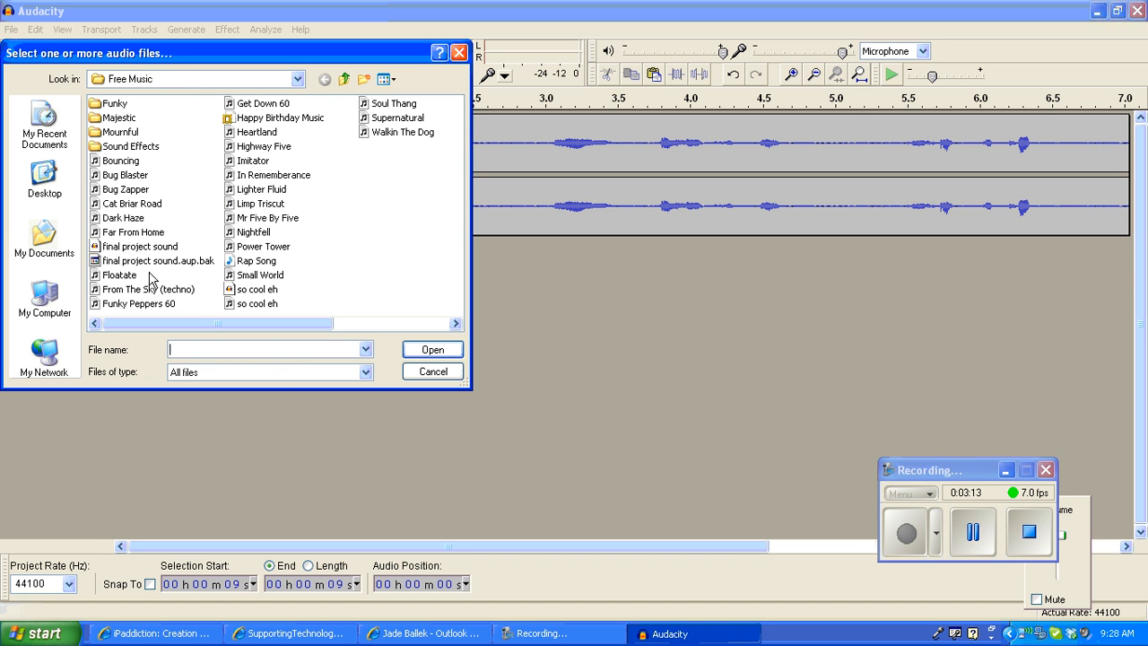
left_click(126, 304)
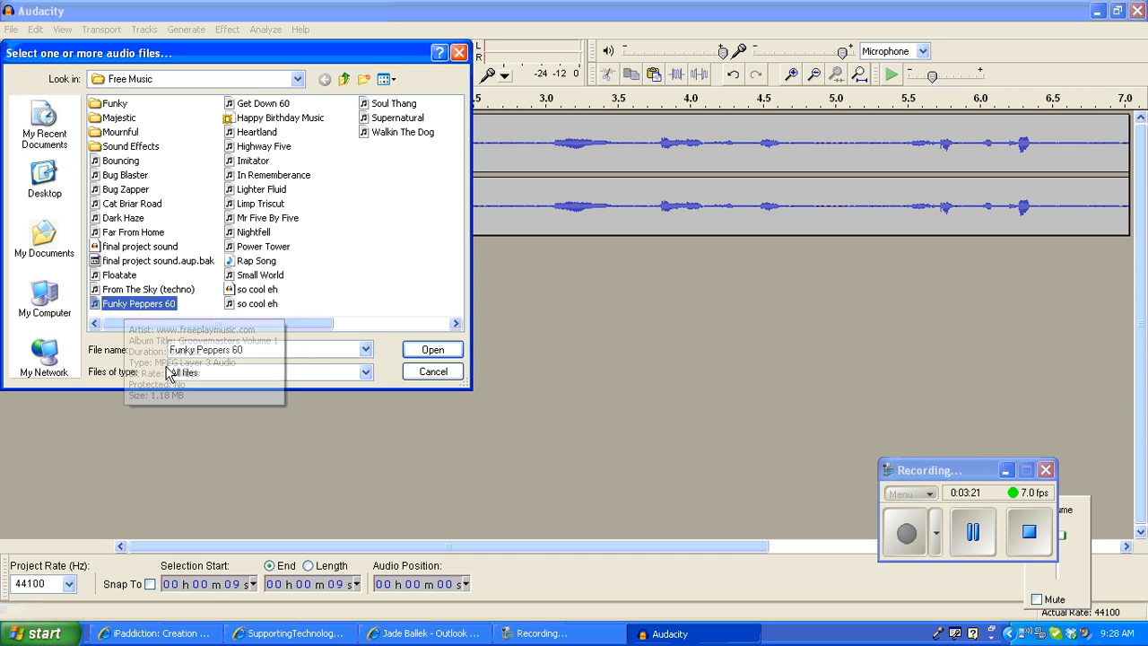
left_click(433, 352)
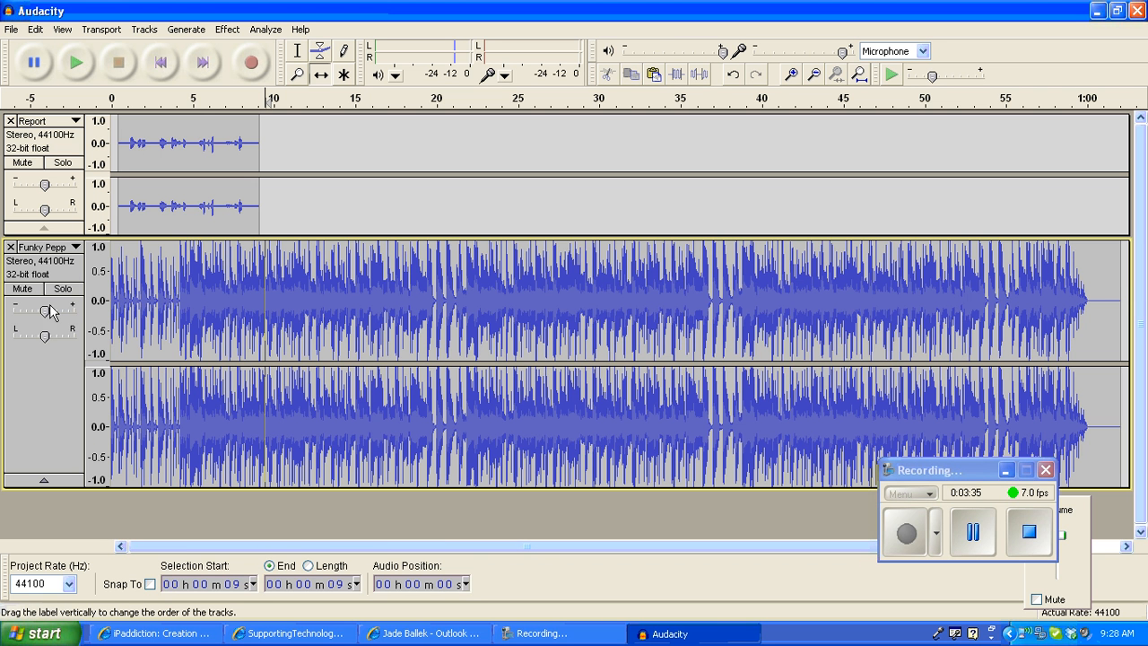
left_click_drag(44, 311, 21, 312)
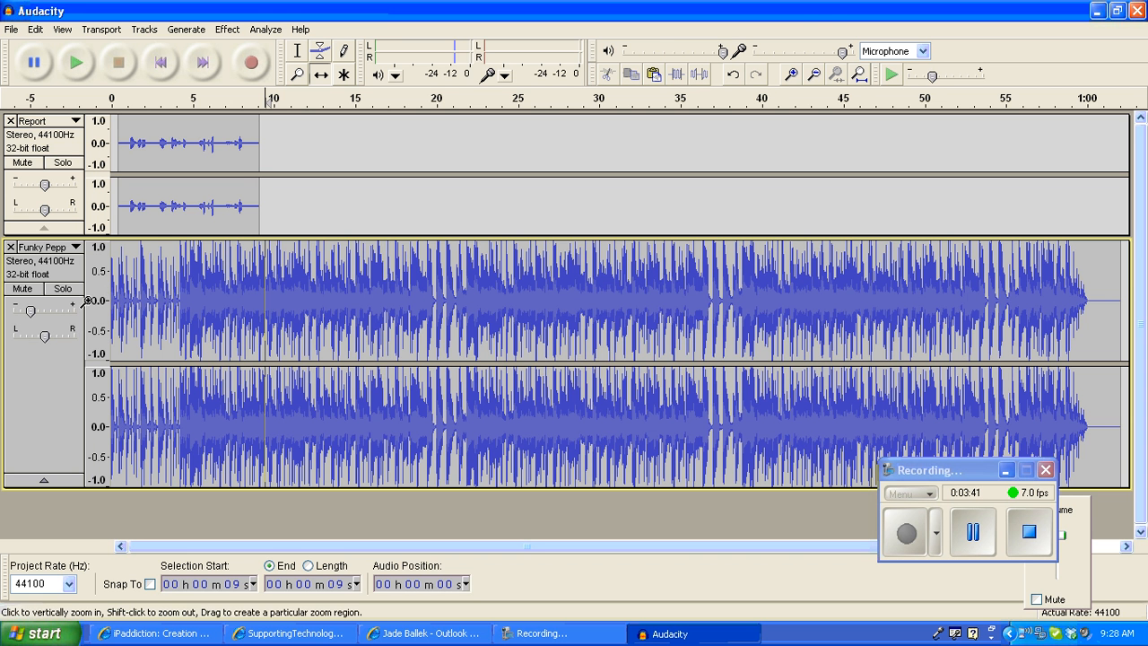
Select about the first 0.5 seconds of the Funky Peppers track, apply Fade In and clear the selection
left_click(814, 74)
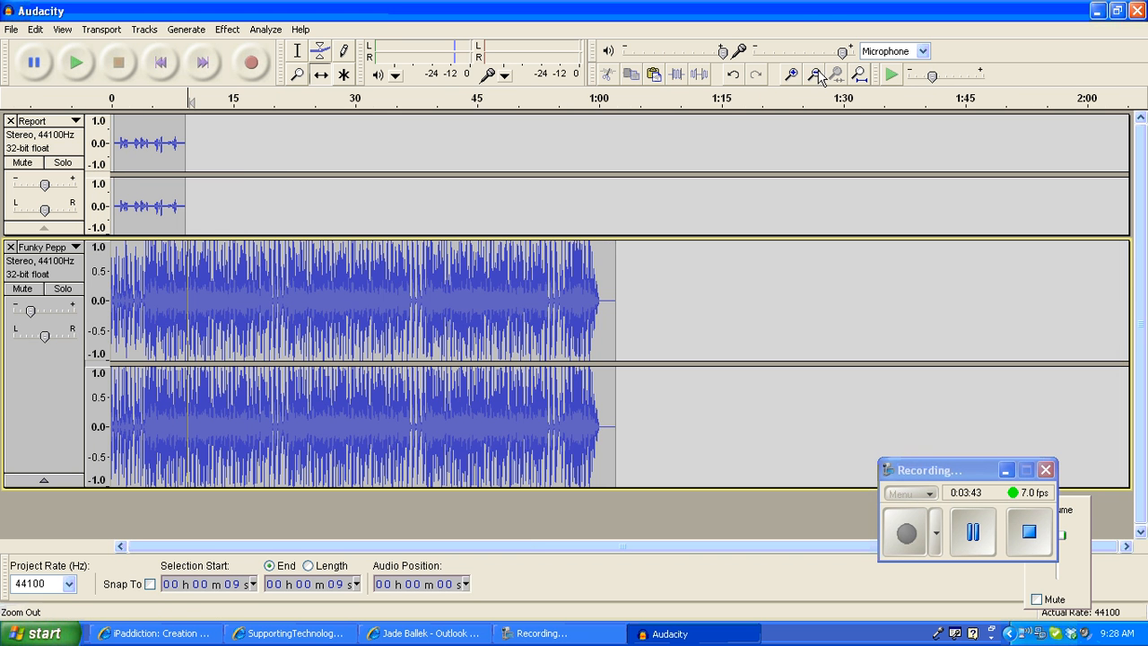
left_click(792, 73)
left_click(792, 73)
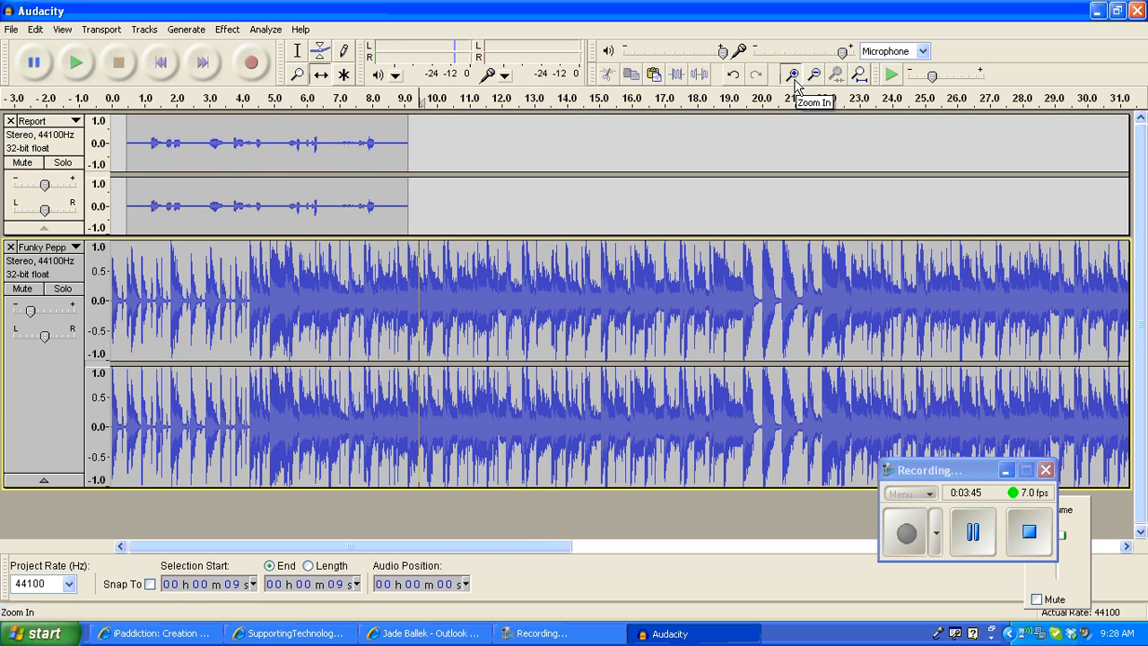
left_click(792, 73)
left_click_drag(363, 539, 236, 547)
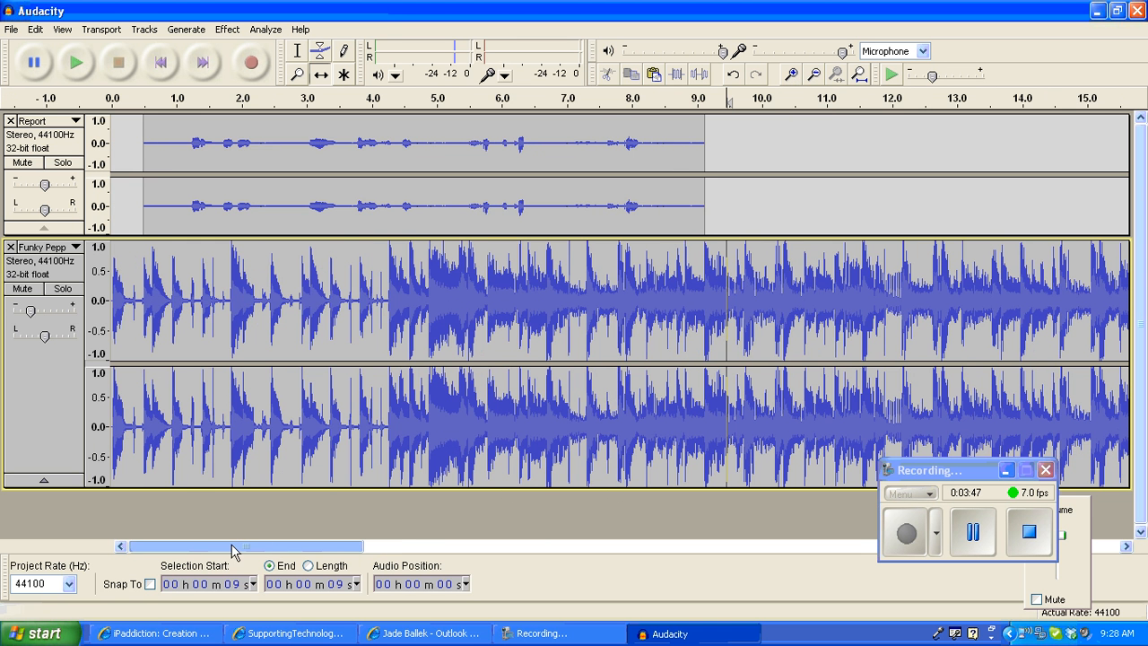
left_click(792, 73)
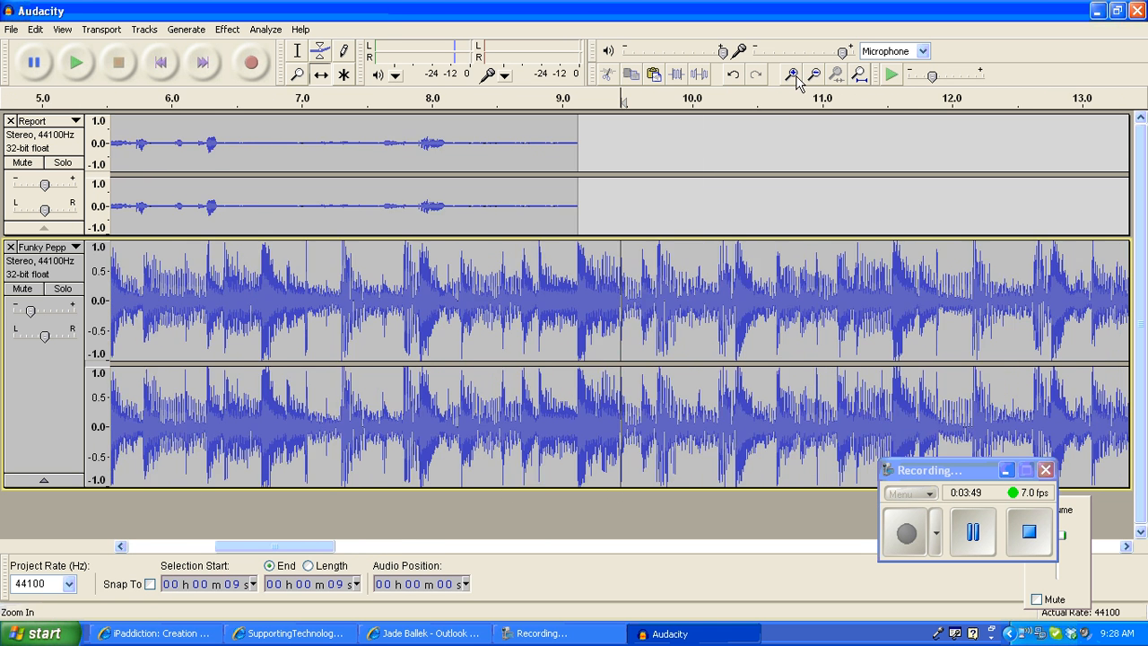
left_click(792, 74)
left_click_drag(257, 550, 166, 548)
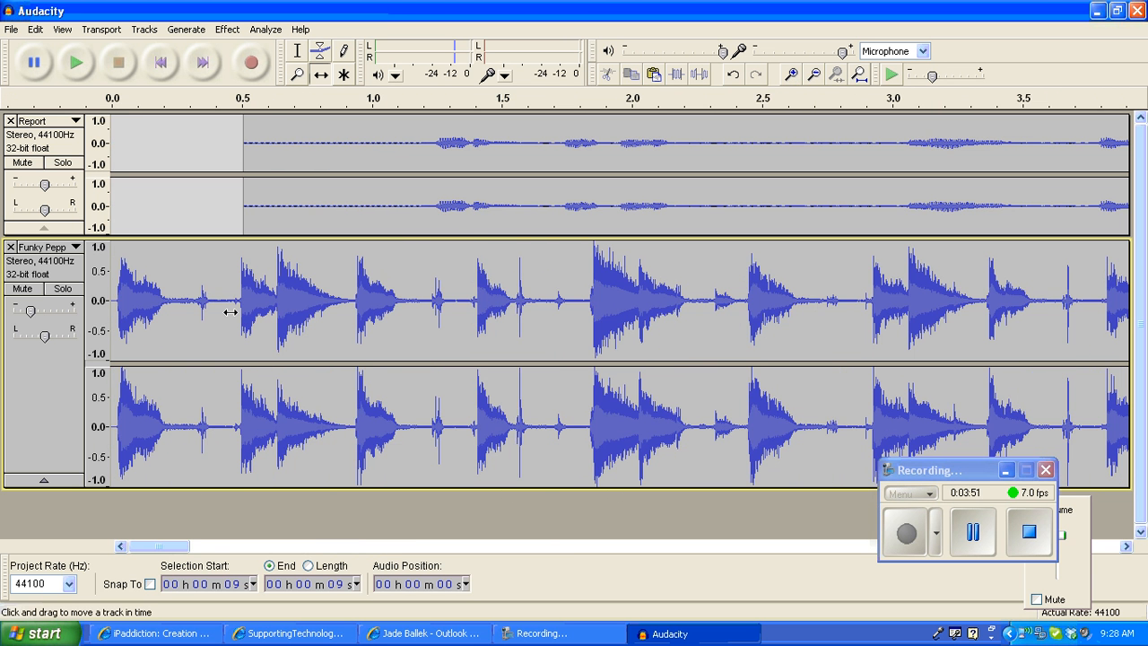
left_click(298, 51)
left_click_drag(115, 275, 244, 275)
left_click(227, 29)
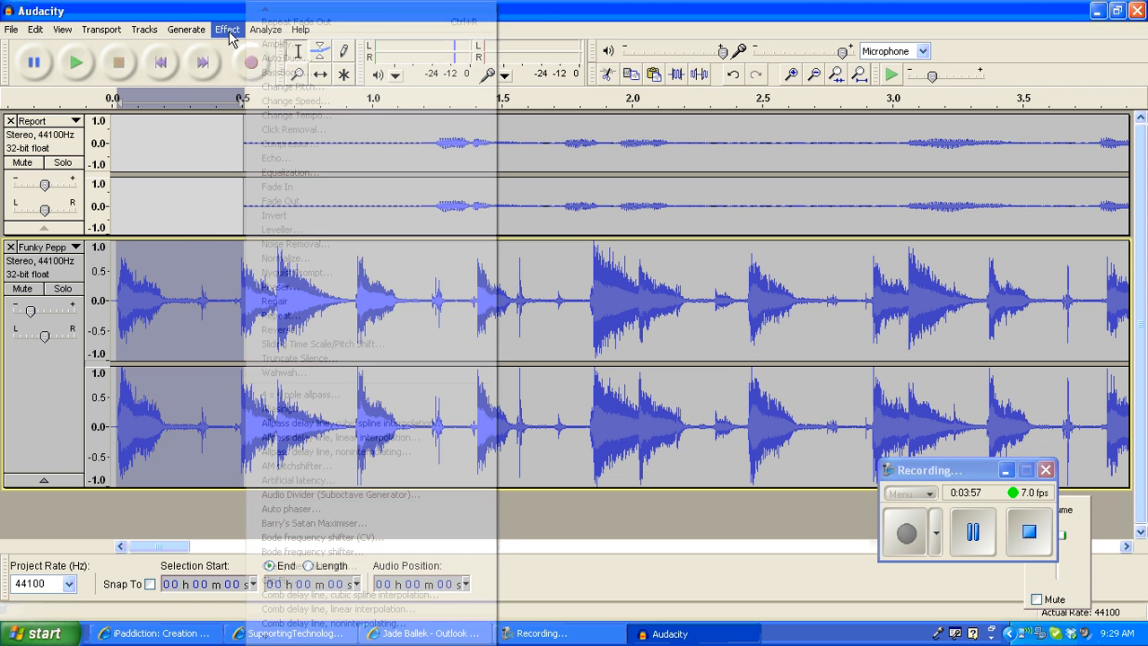
left_click(291, 188)
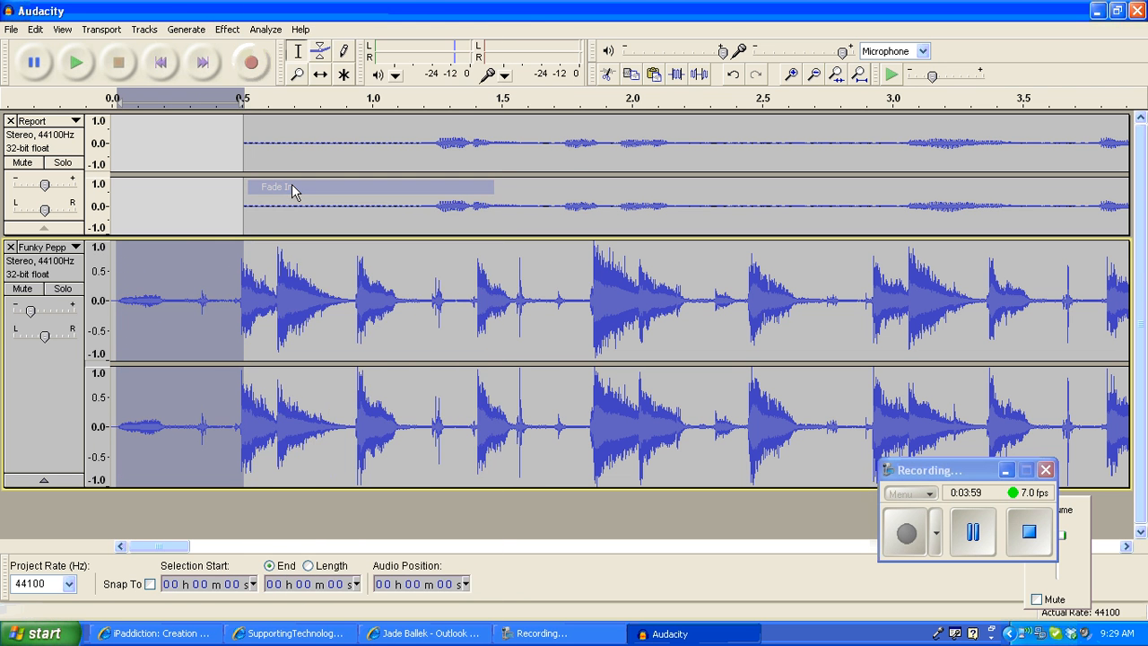
left_click(215, 210)
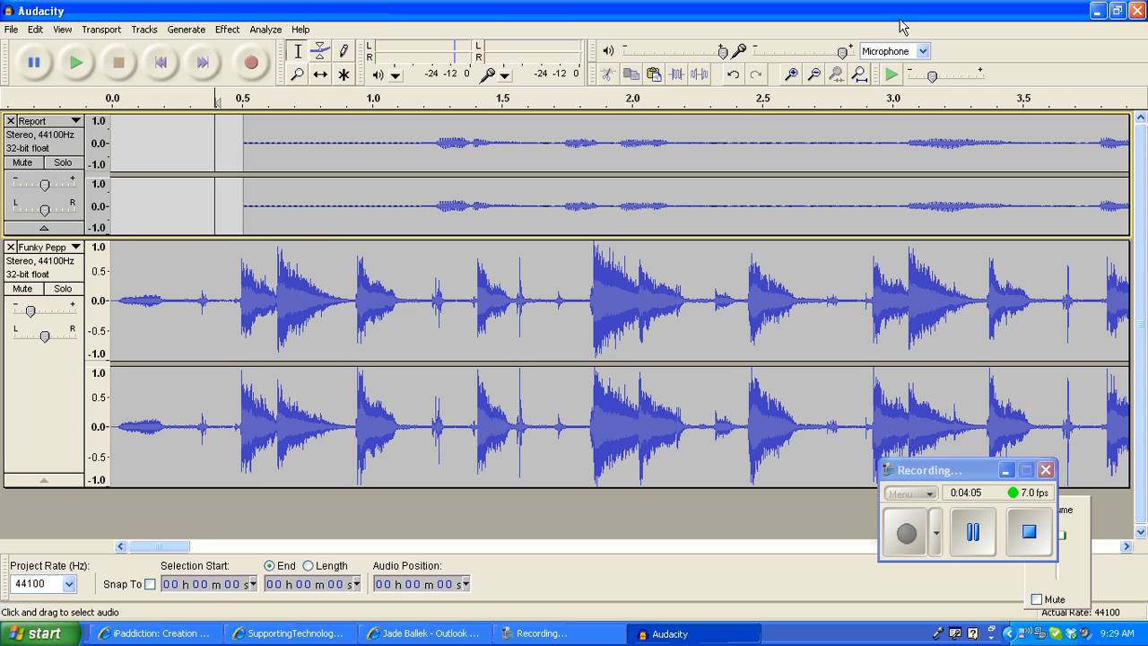
Cut the Funky Peppers music from about 11 seconds to its end at about 1 minute 2 seconds
left_click(814, 76)
left_click(814, 76)
left_click(815, 76)
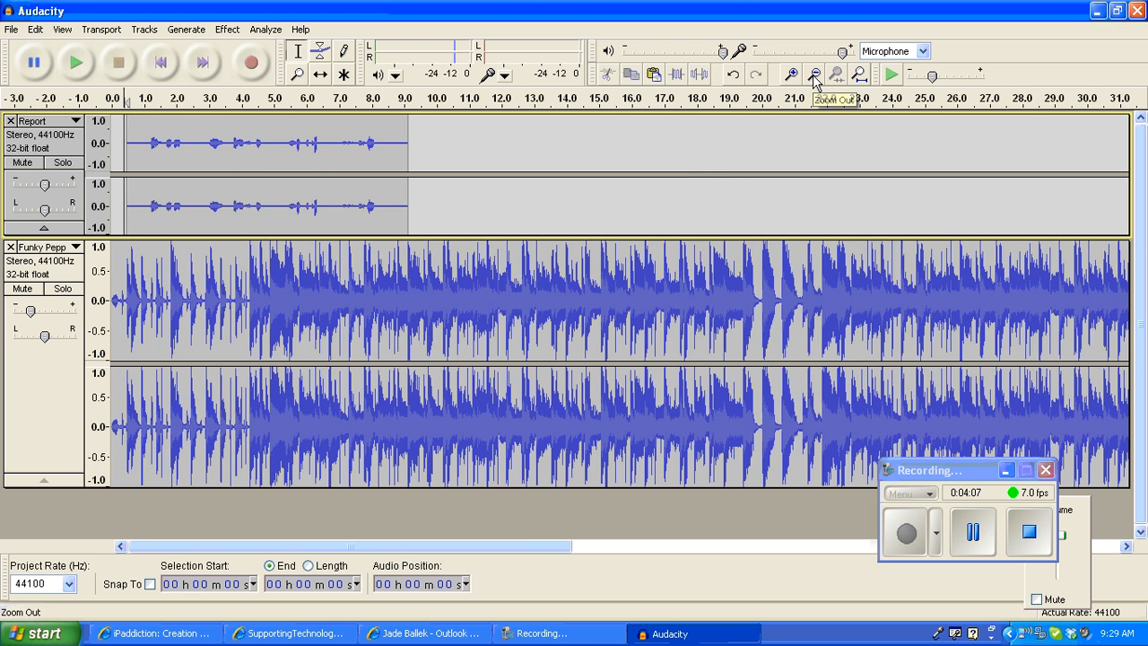
left_click(815, 75)
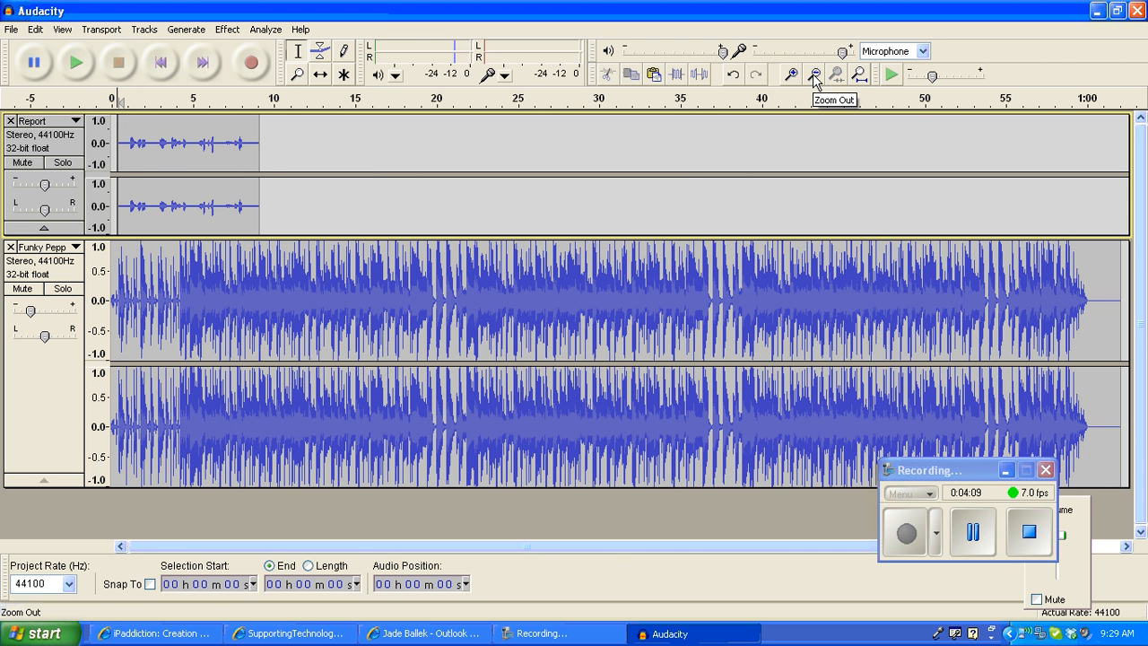
left_click(814, 75)
left_click_drag(202, 255, 618, 276)
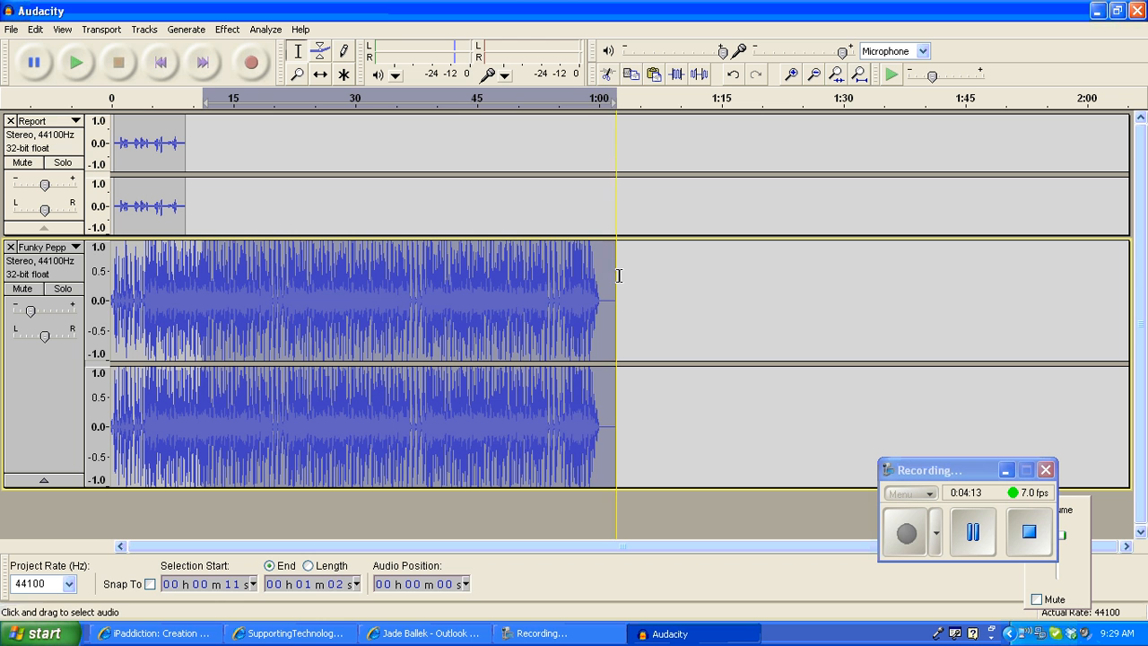
left_click(607, 75)
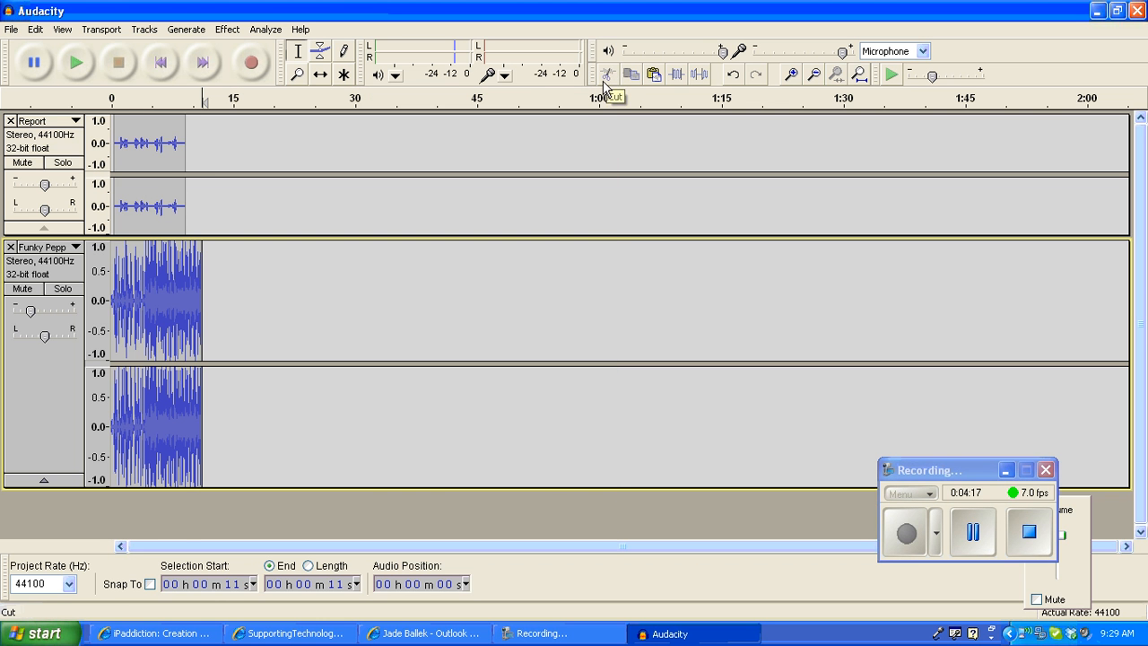
Apply Fade Out to the Funky Peppers track from about 9 to 11 seconds, then clear the selection
left_click_drag(195, 279, 186, 279)
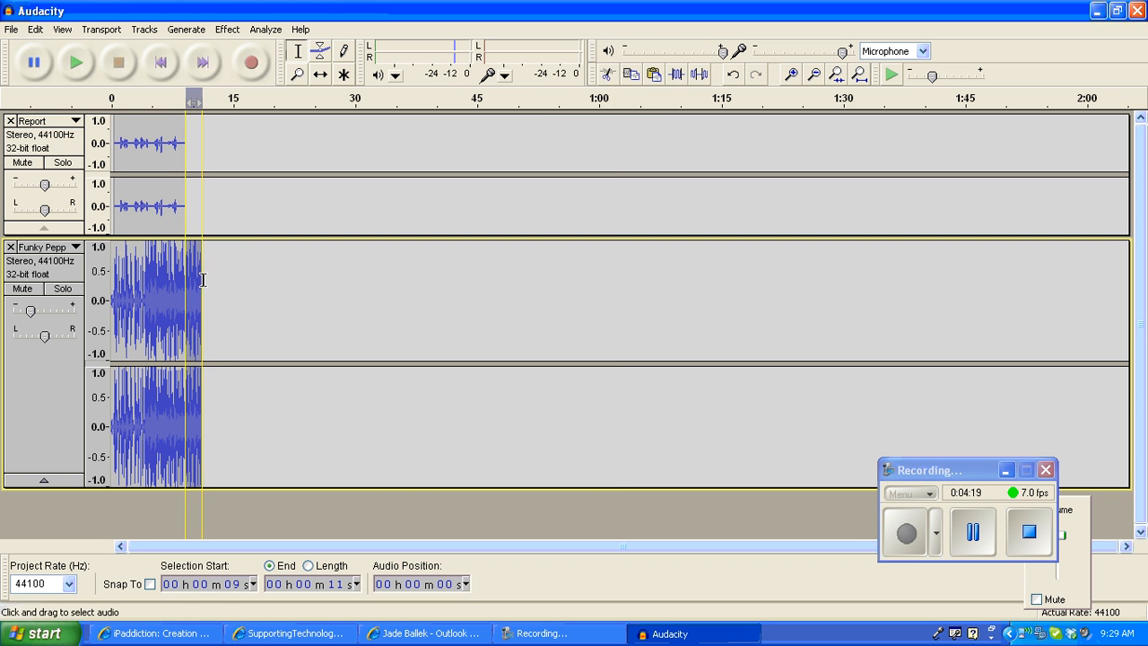
left_click(227, 30)
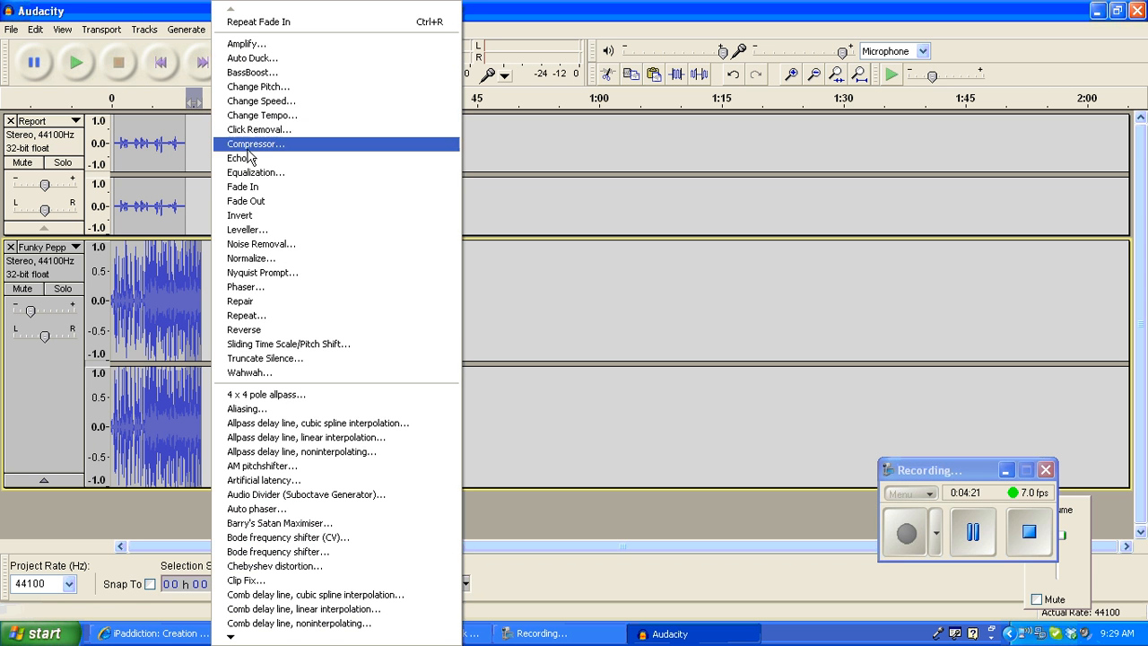
left_click(258, 202)
left_click(250, 305)
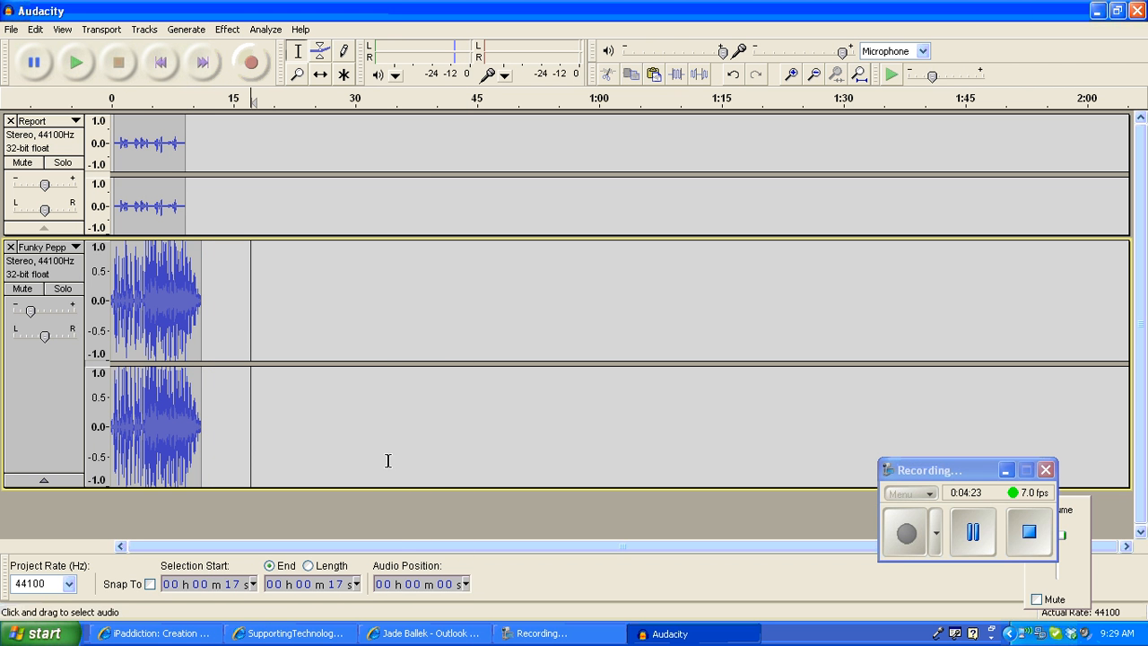
Try an Amplify setting of -8.8 dB on the Funky Peppers music from about 0.2 to 10.5 seconds and clear the selection
left_click(792, 75)
left_click(792, 74)
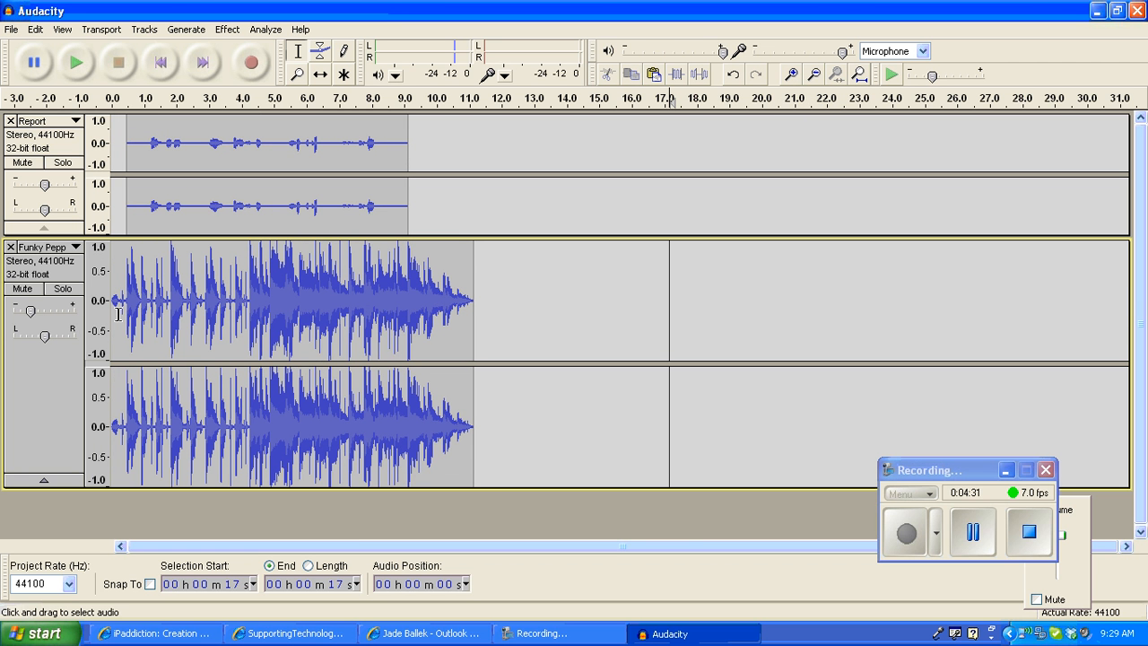
left_click_drag(117, 313, 456, 323)
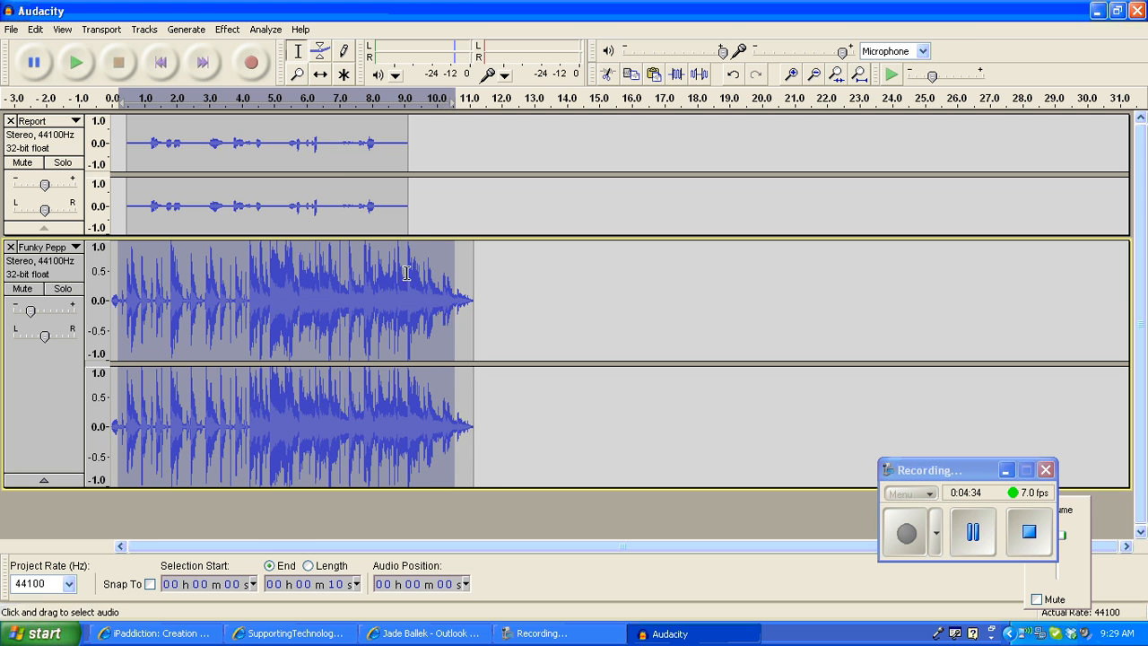
left_click(229, 32)
left_click(274, 43)
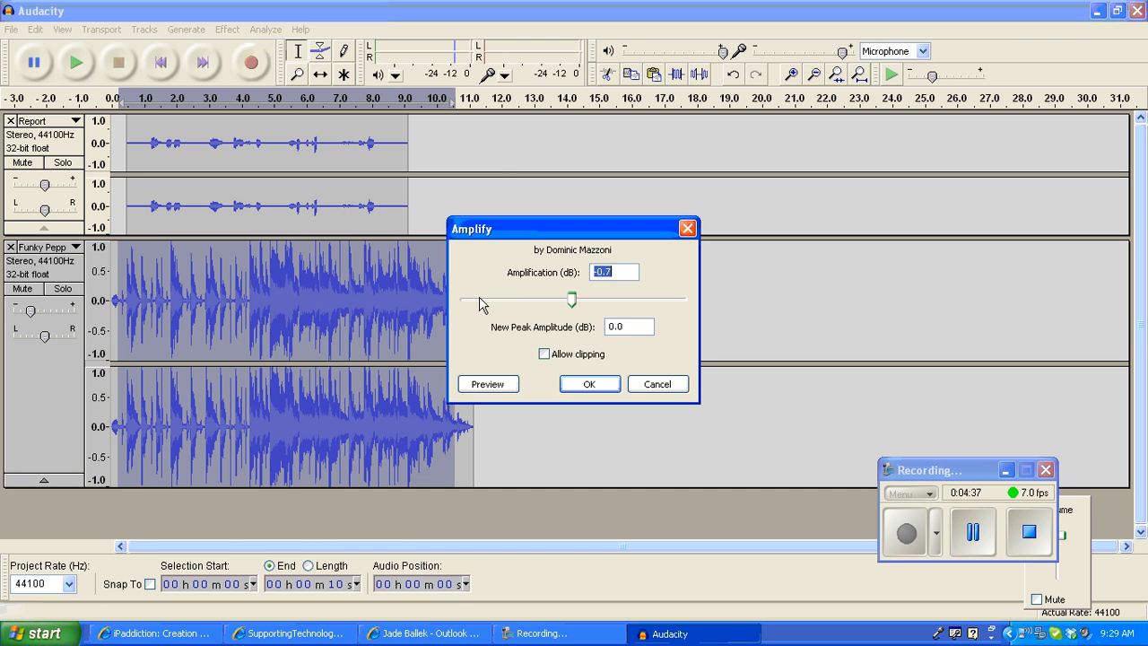
mouse_move(571, 303)
left_mouse_down()
mouse_move(543, 308)
mouse_move(554, 298)
left_mouse_up()
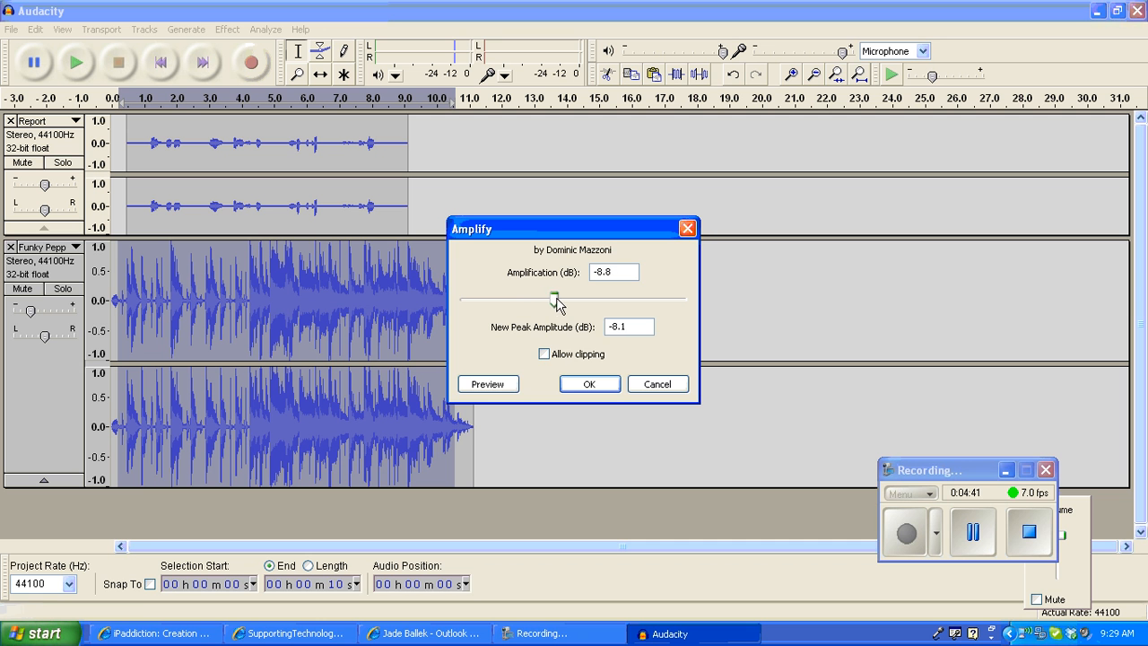
left_click(590, 382)
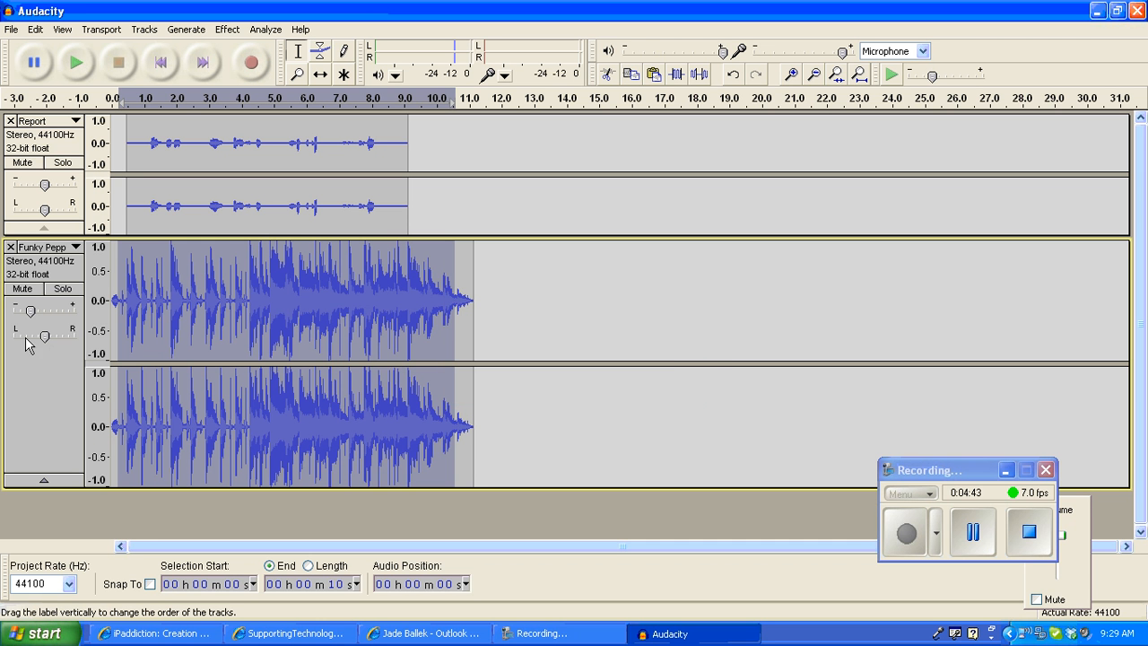
left_click(510, 303)
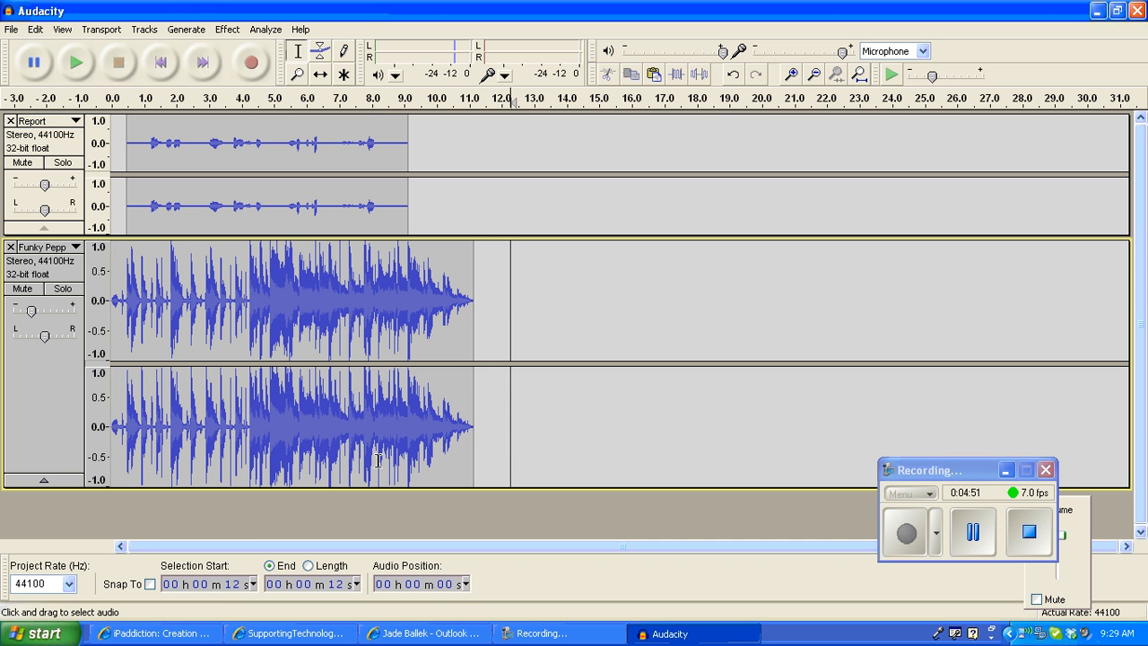
Import the cheering sound from the Sound Effects folder as an additional track
left_click(7, 30)
mouse_move(34, 203)
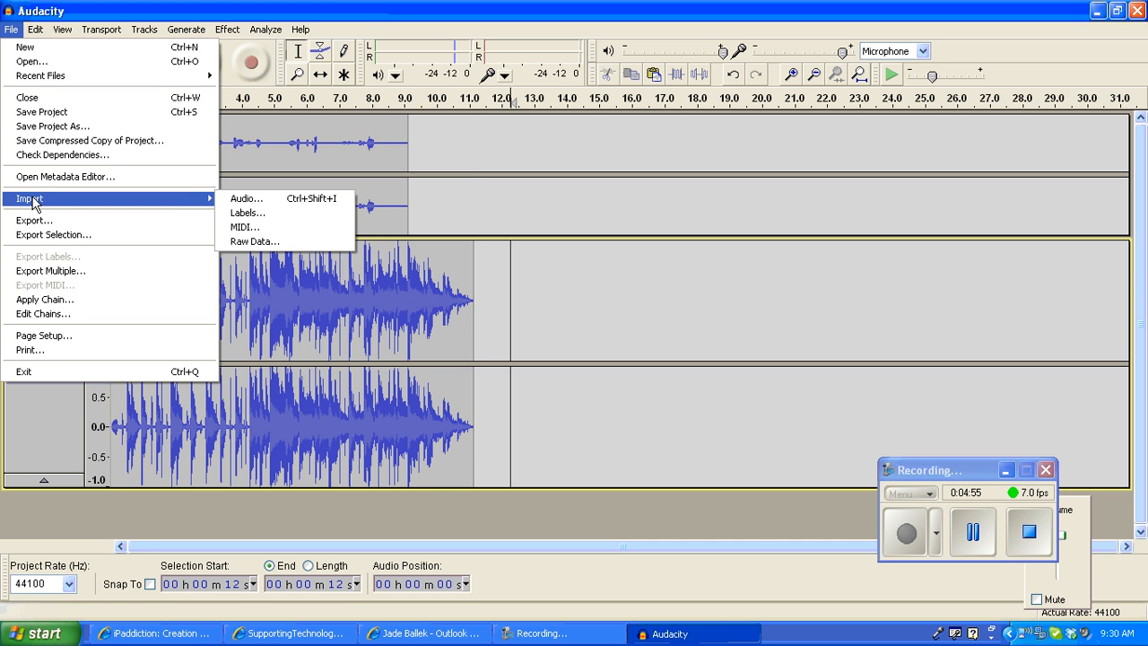
left_click(248, 199)
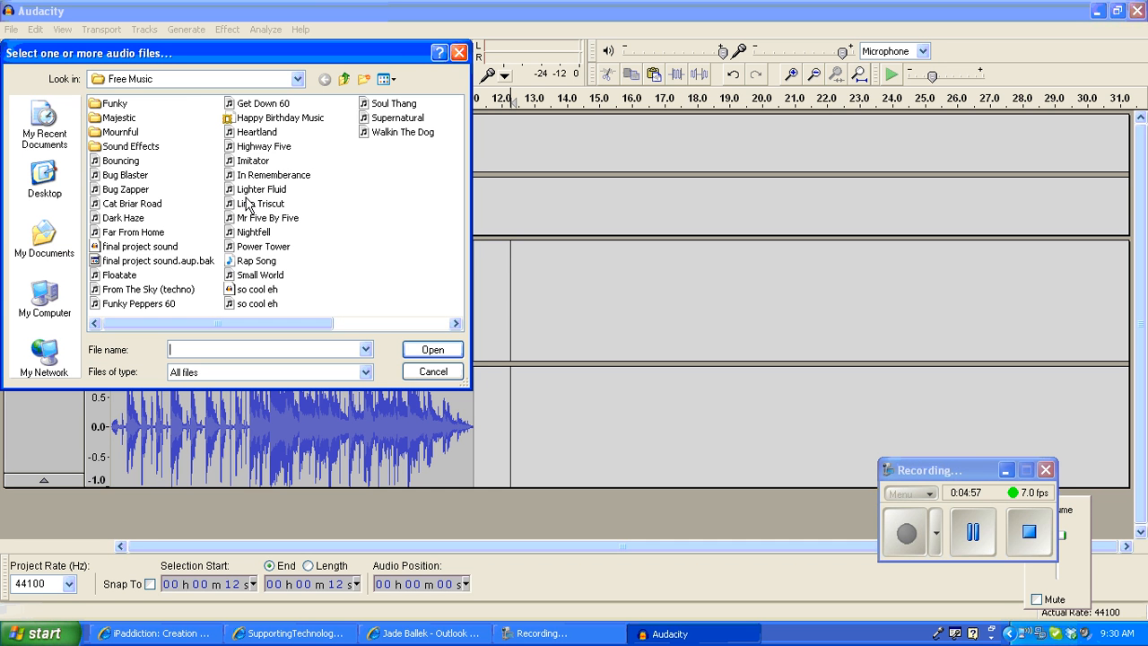
double_click(128, 147)
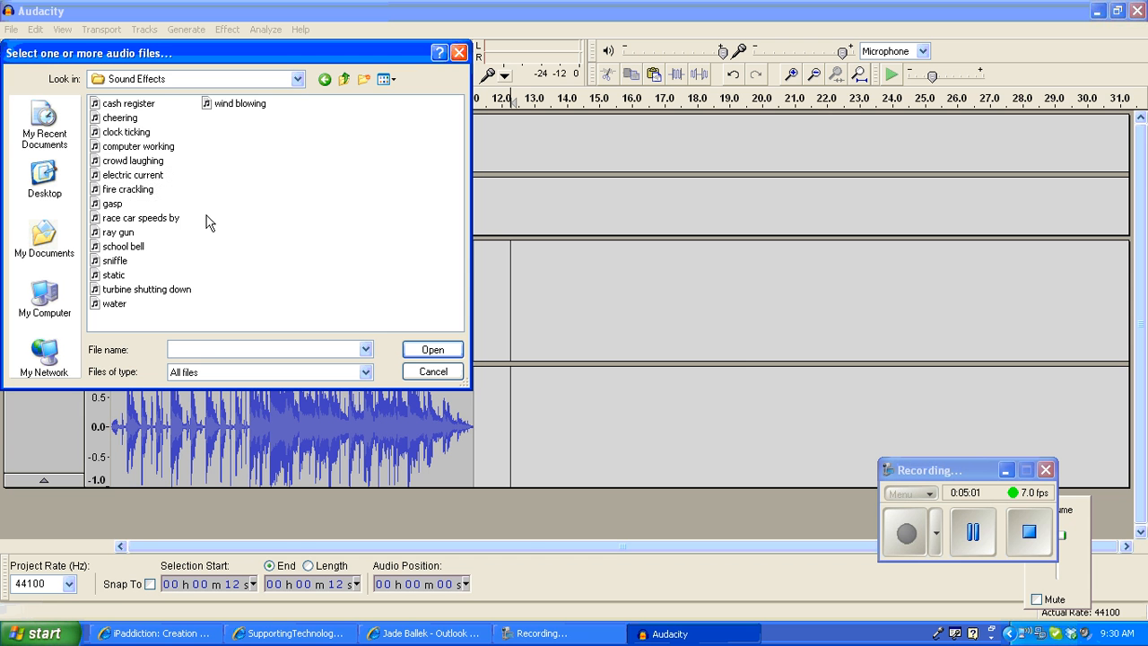
double_click(120, 117)
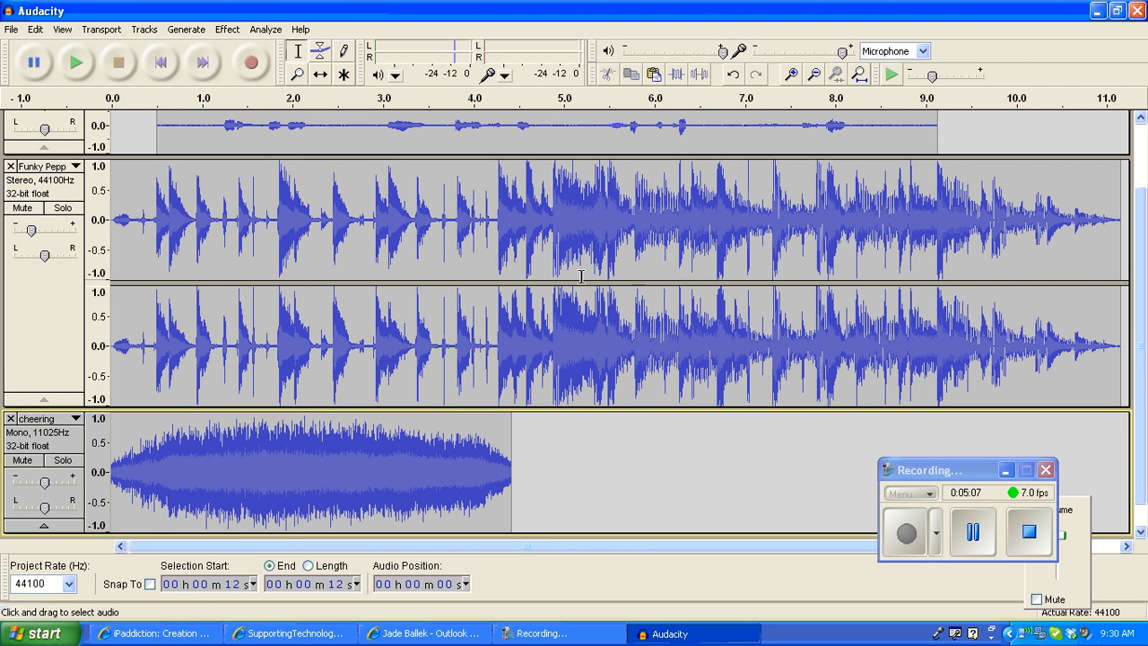
Reduce the displayed height of the Funky Peppers track so the whole cheering track fits in view
scroll(581, 276, "down", 1)
scroll(524, 284, "up", 2)
scroll(525, 283, "down", 2)
scroll(523, 280, "up", 2)
left_click(498, 242)
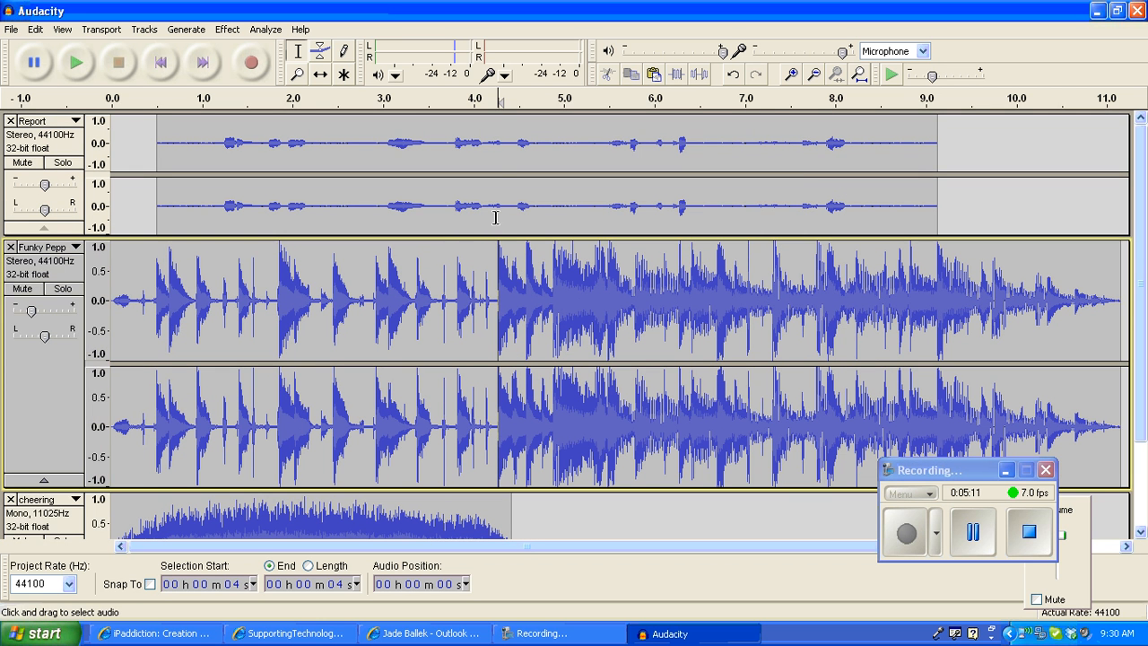
left_click(495, 205, "shift")
left_click(462, 240)
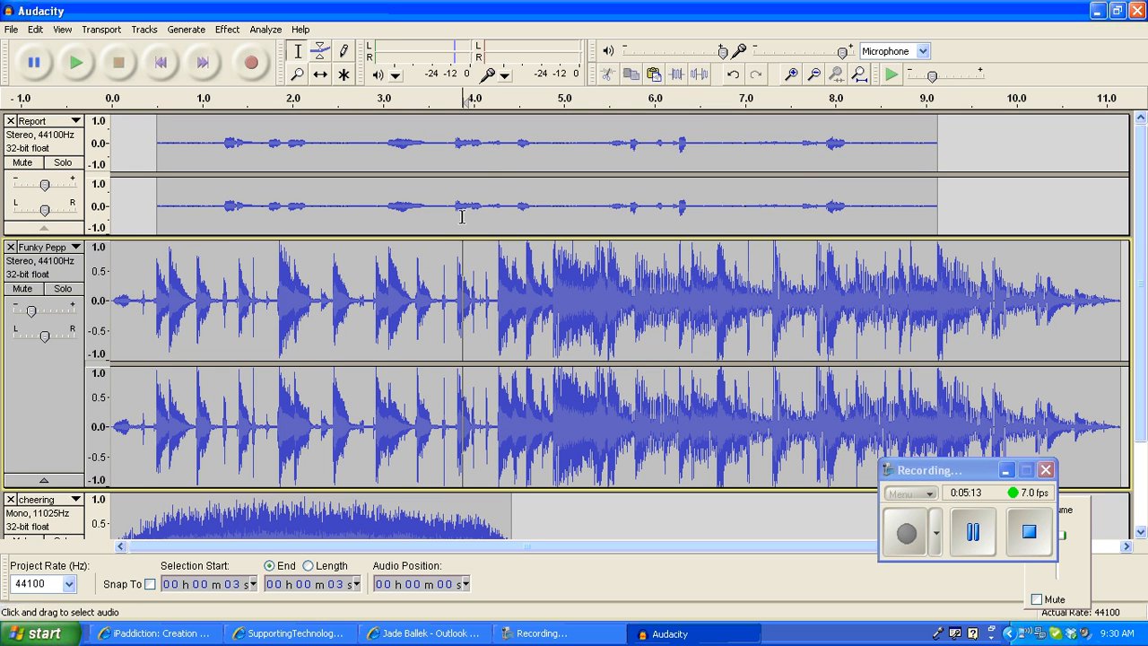
left_click(421, 239)
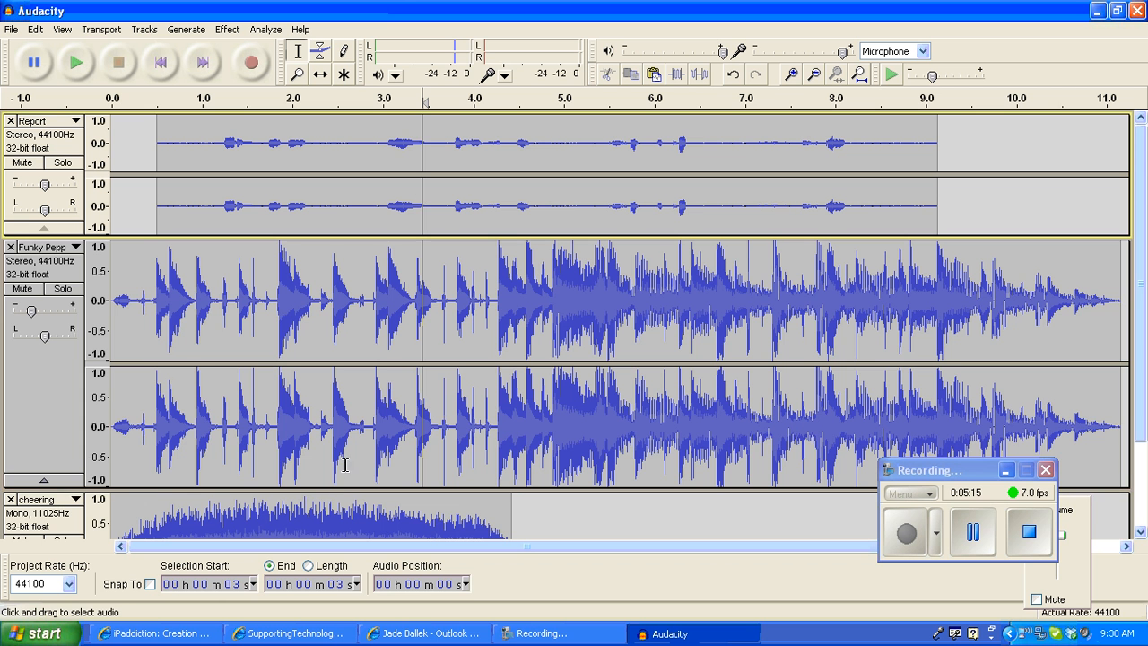
left_click_drag(337, 489, 337, 373)
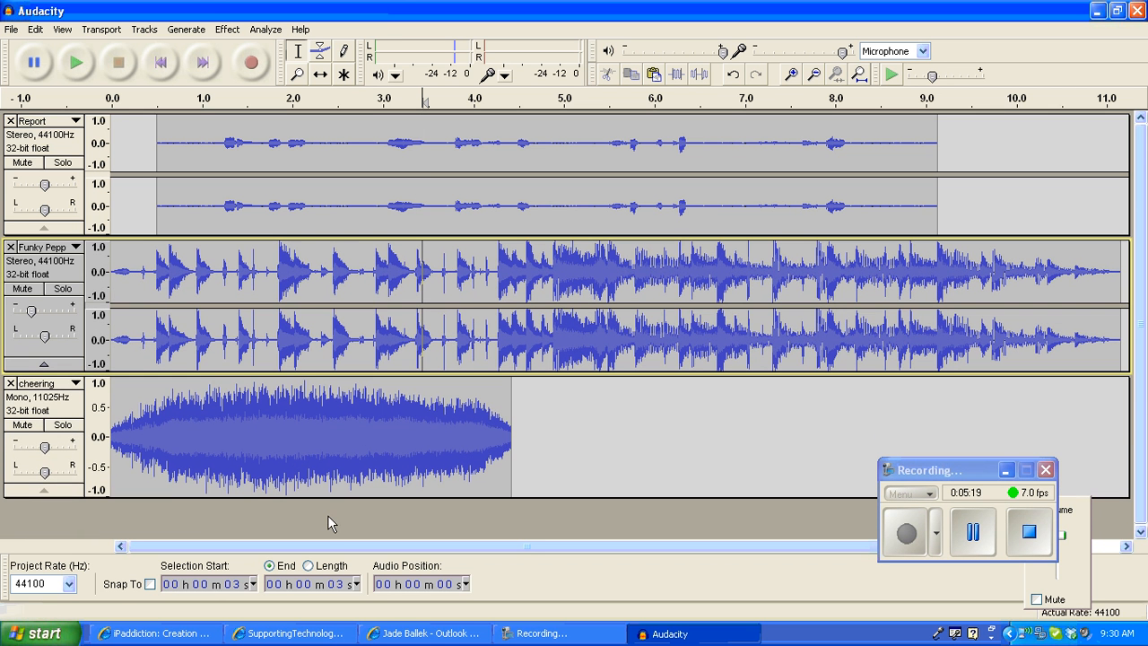
Reduce the cheering track's displayed height and time-shift its audio so it starts at about 7.5 seconds
left_click_drag(332, 497, 332, 462)
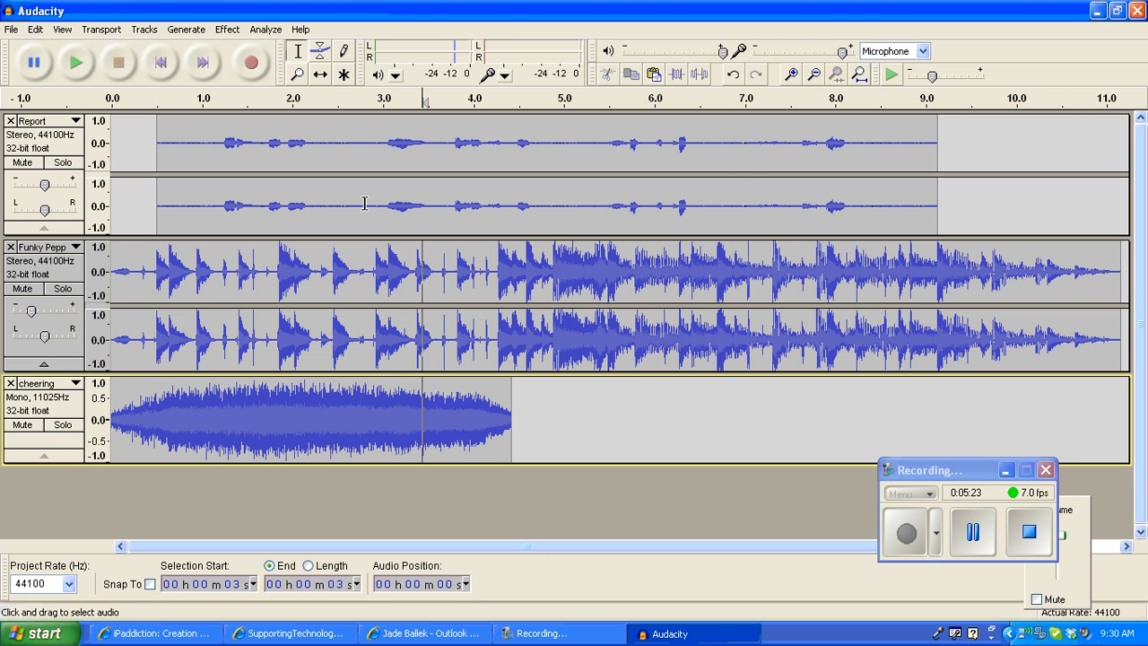
left_click(320, 74)
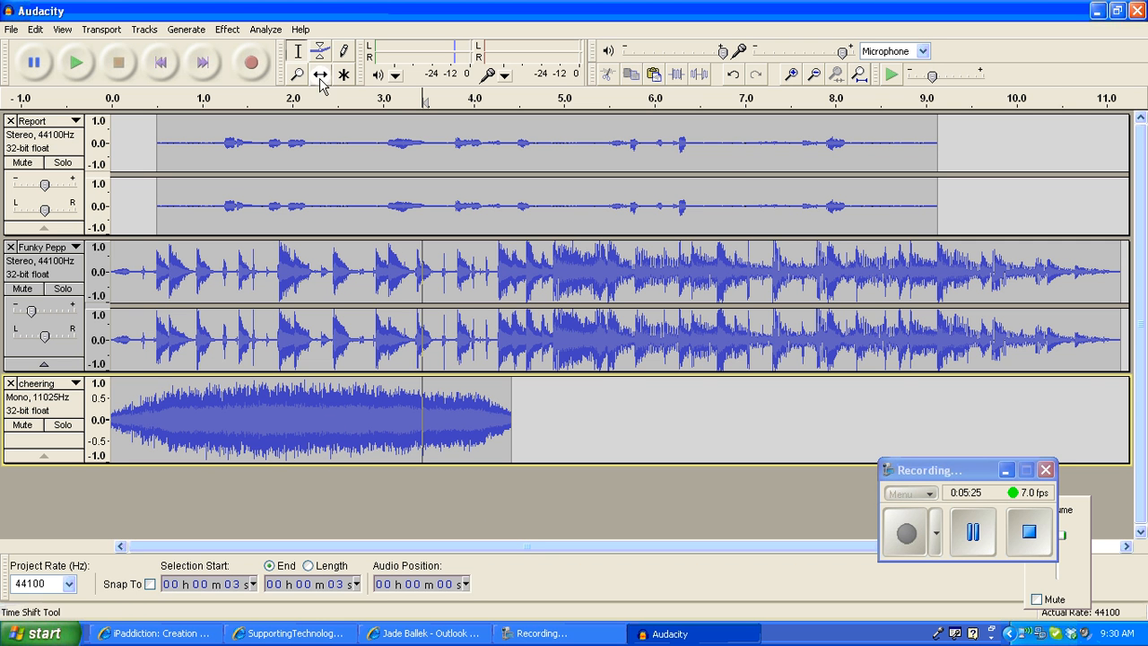
left_click_drag(291, 421, 958, 419)
mouse_move(685, 544)
left_mouse_down()
mouse_move(717, 543)
mouse_move(679, 543)
left_mouse_up()
left_click_drag(350, 96, 384, 95)
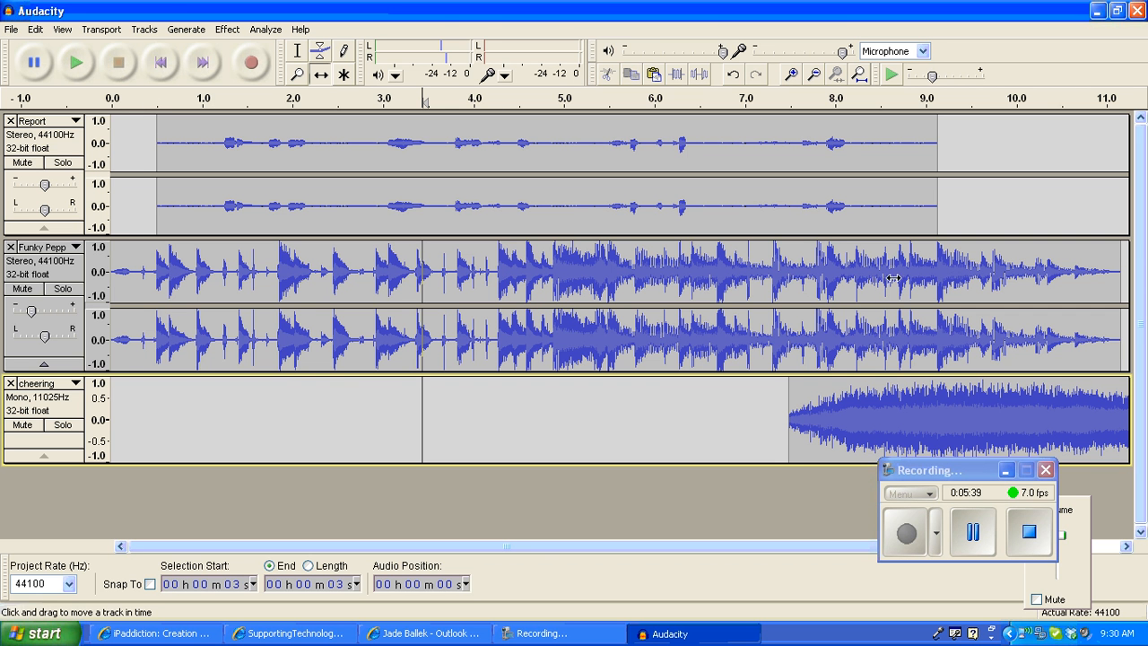
Enlarge the cheering track's displayed height and lower its gain to about the same setting as the Funky Peppers track
left_click_drag(779, 545, 892, 546)
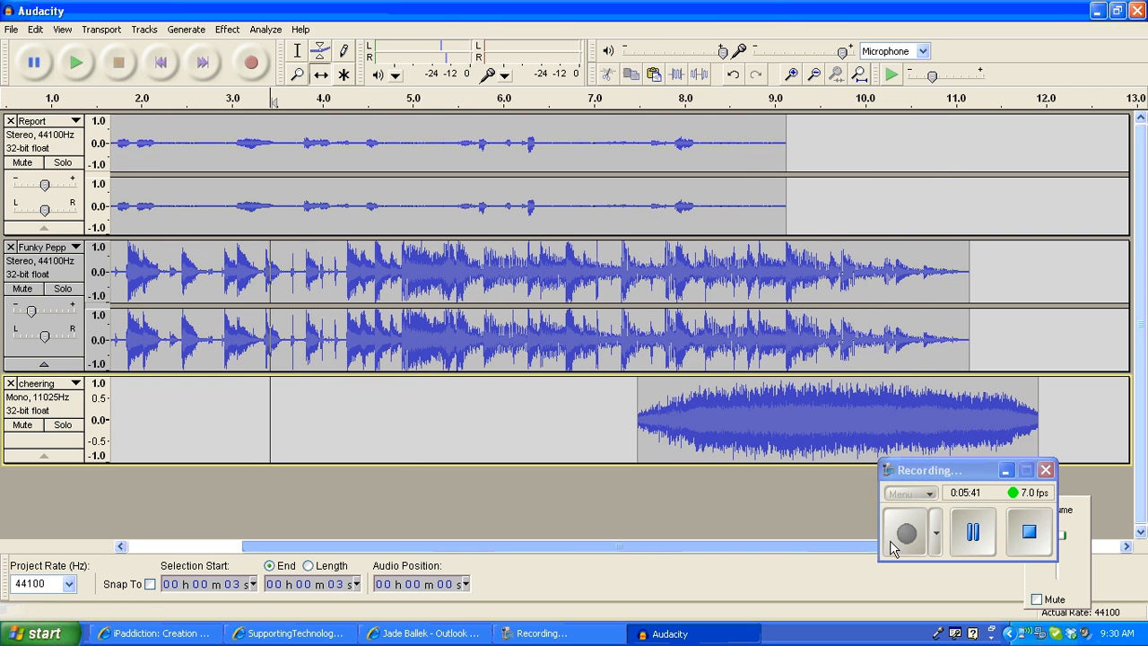
left_click(817, 79)
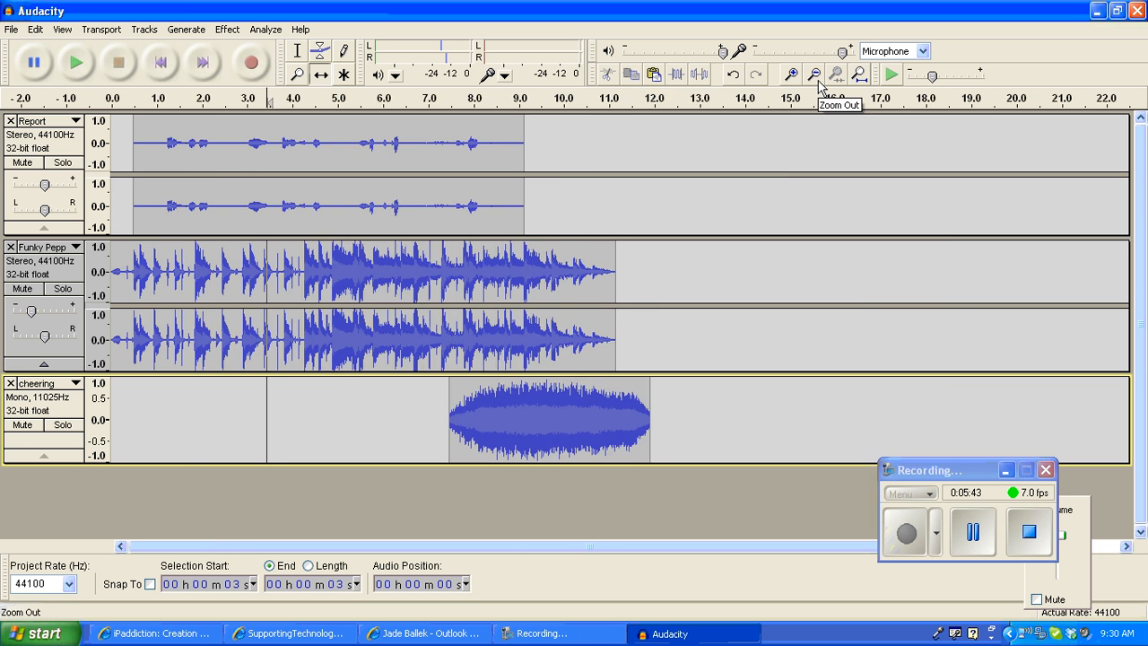
left_click(817, 79)
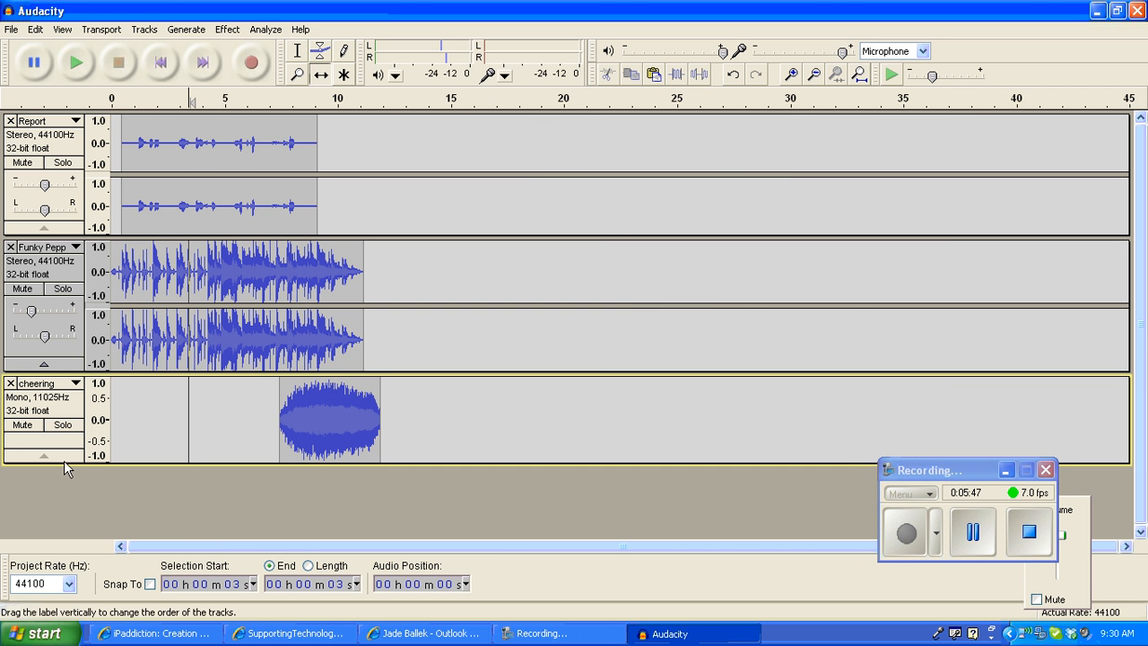
left_click_drag(177, 464, 177, 512)
left_click_drag(45, 473, 31, 447)
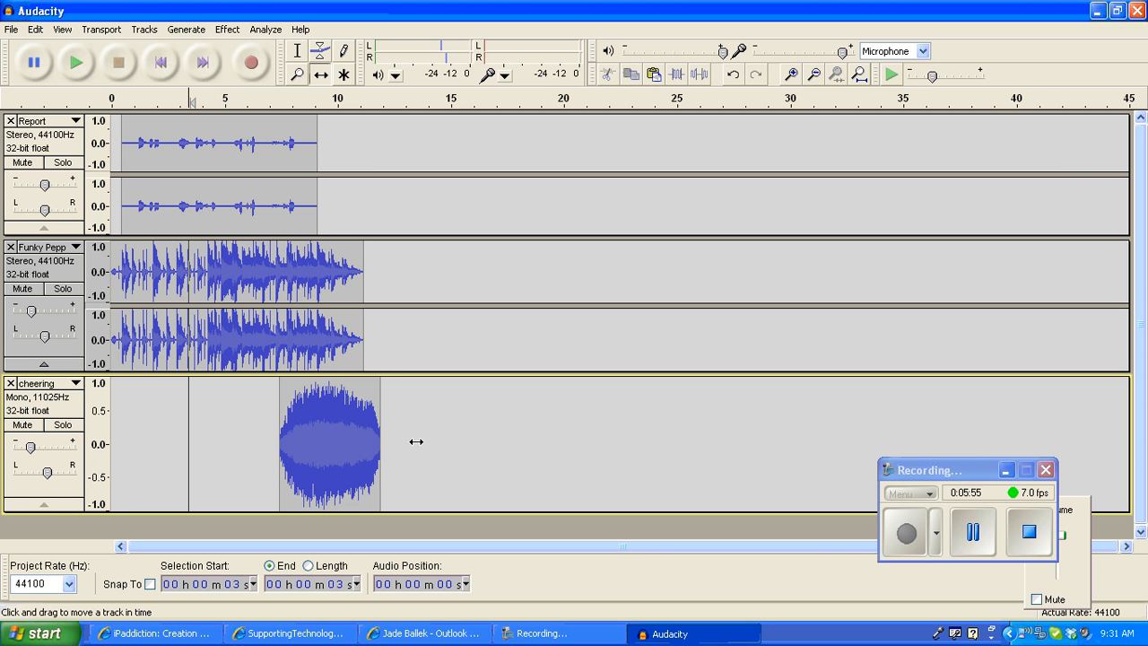